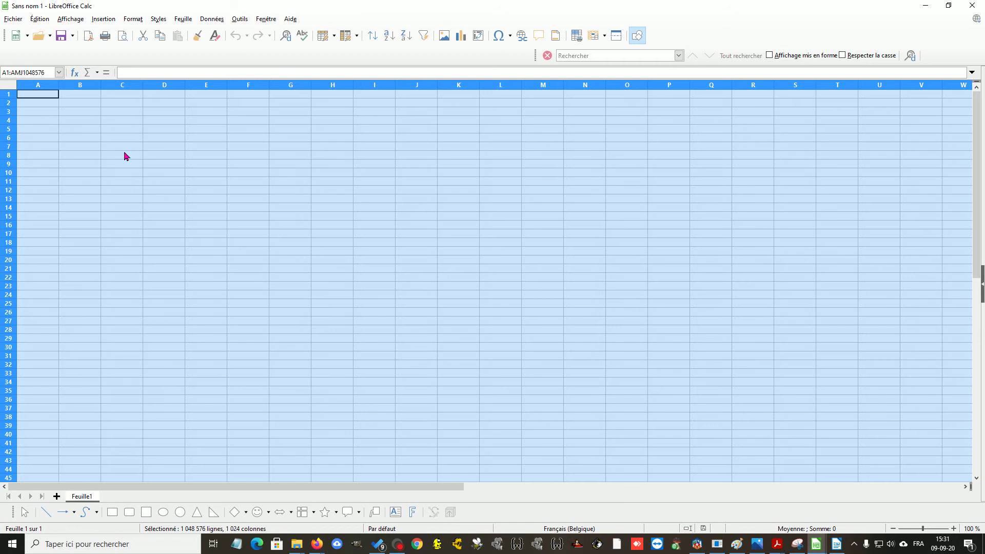
Set the height of all rows in the selected sheet to 1,5 cm
left_click(133, 22)
mouse_move(237, 129)
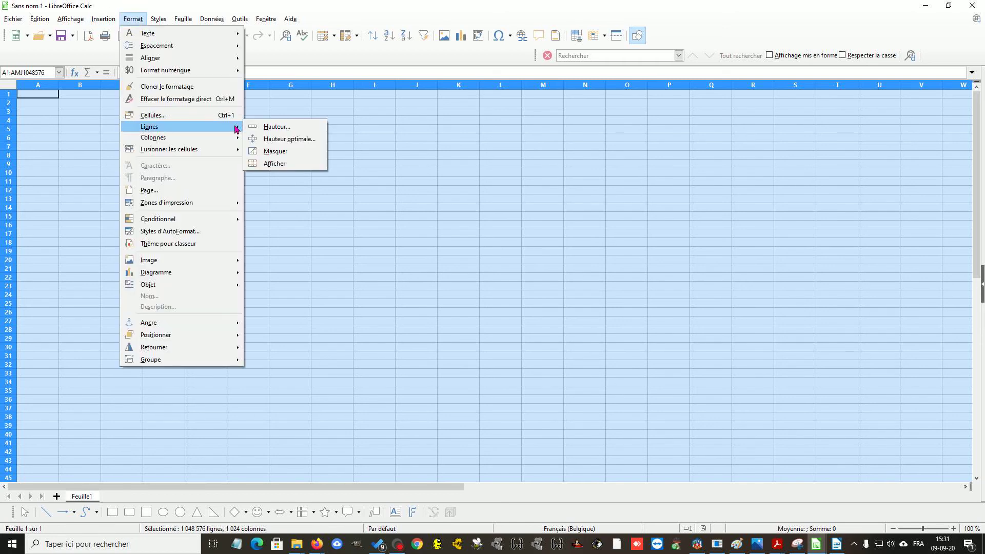
left_click(298, 128)
type("10,45")
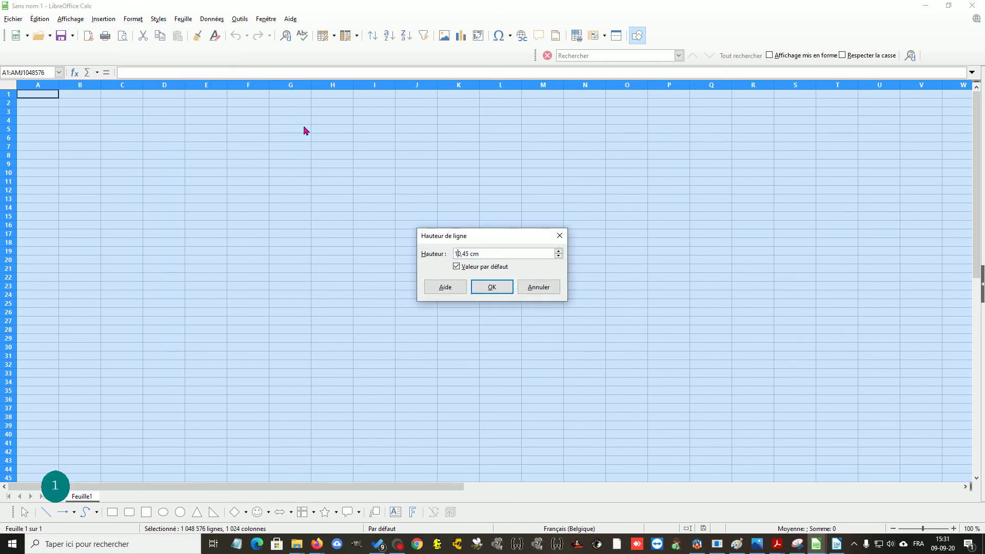
key("Delete")
key("Delete")
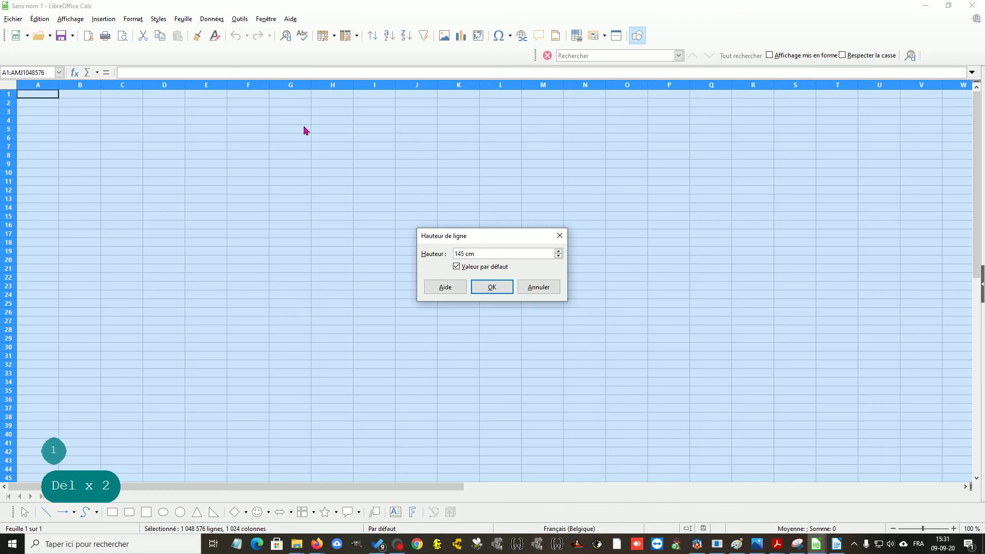
type(",")
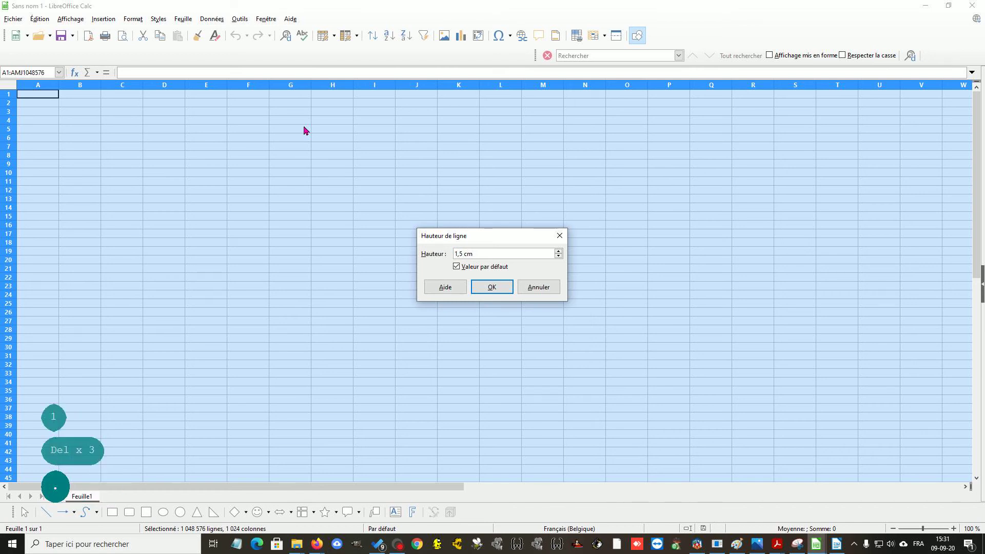
key("Return")
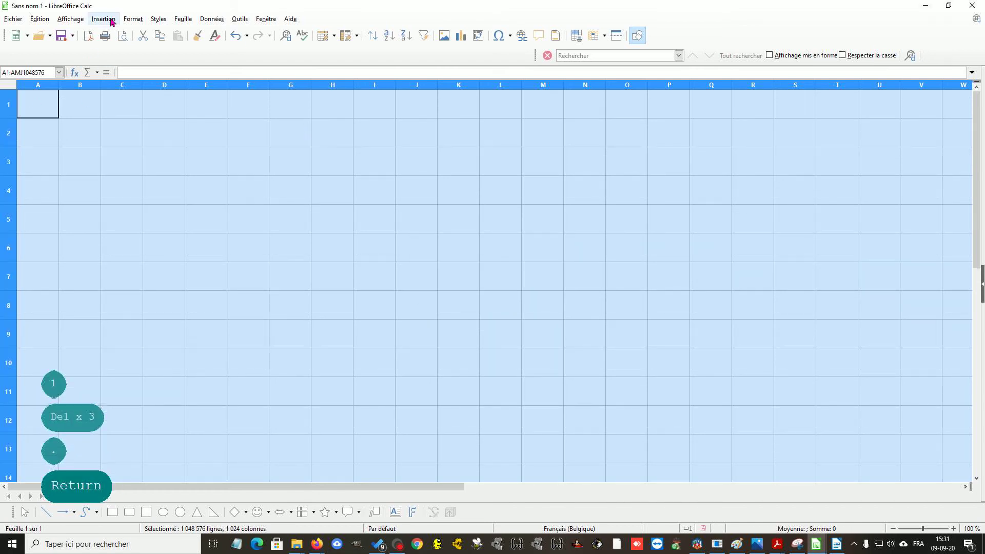
Set the width of all columns to 1,5 cm and make D3 the active cell
left_click(133, 18)
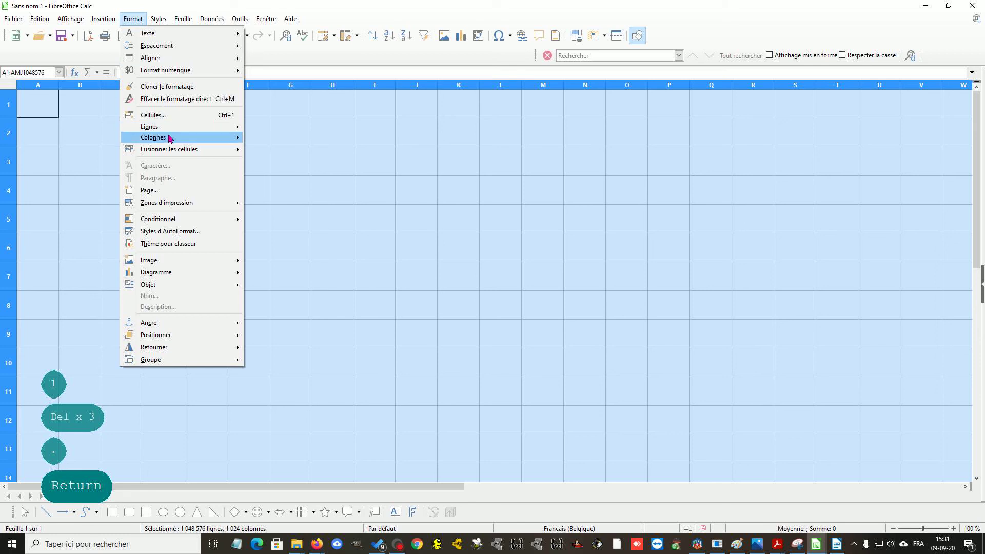
mouse_move(186, 137)
left_click(269, 136)
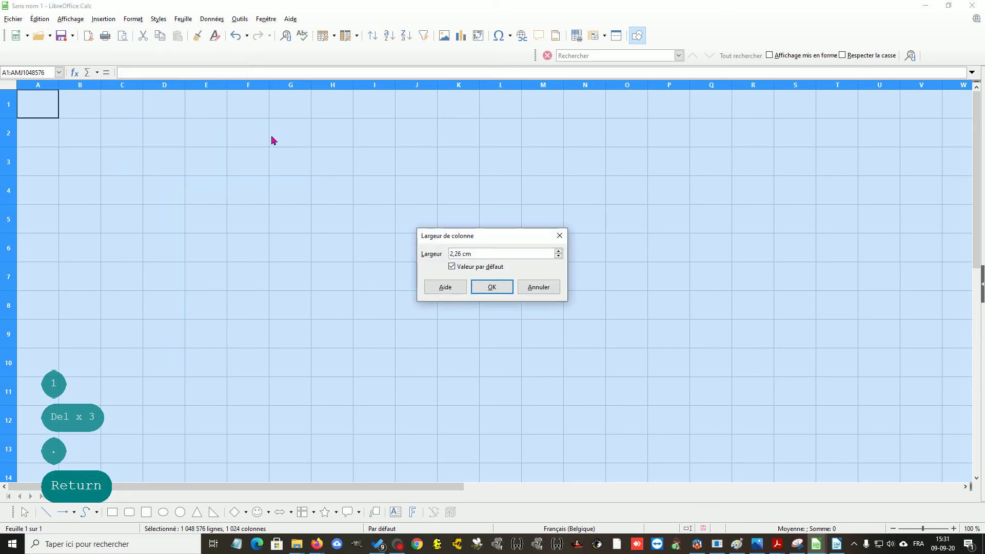
key("Delete")
key("Delete")
key("Delete")
key("Delete")
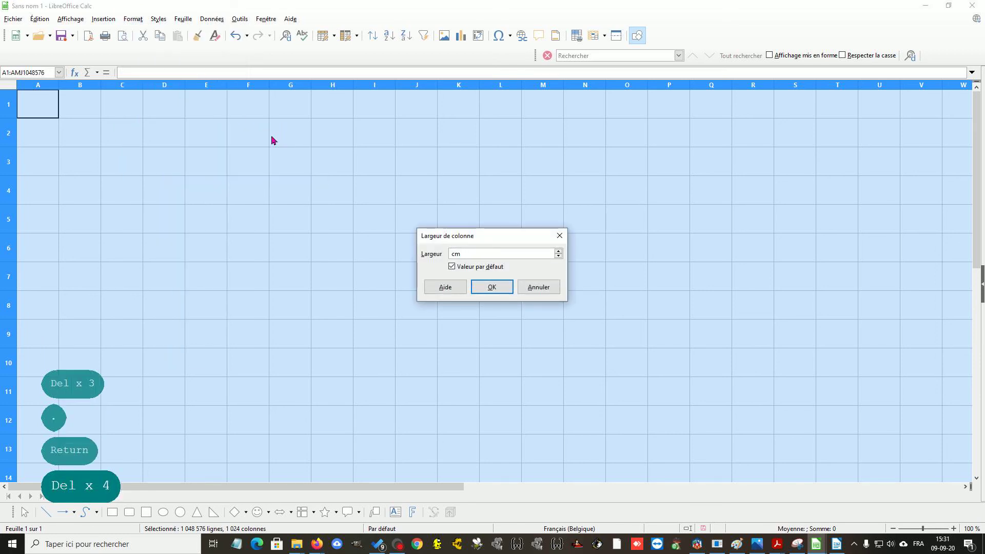
type("1,5")
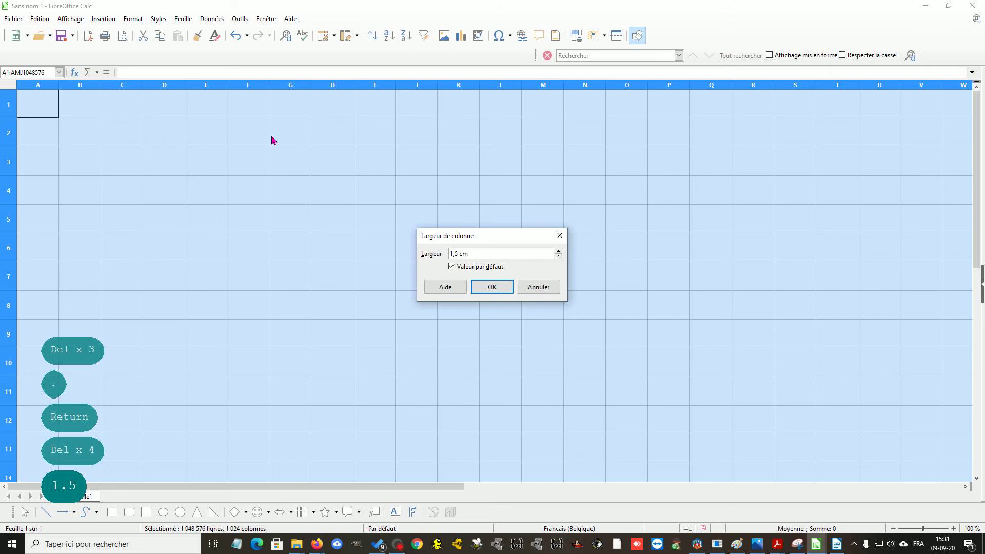
left_click(491, 287)
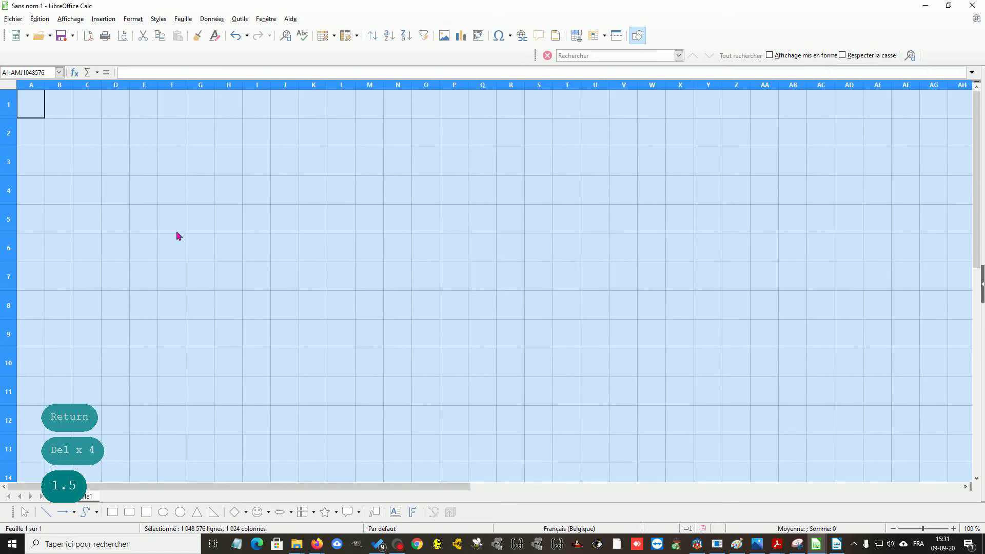
left_click(118, 165)
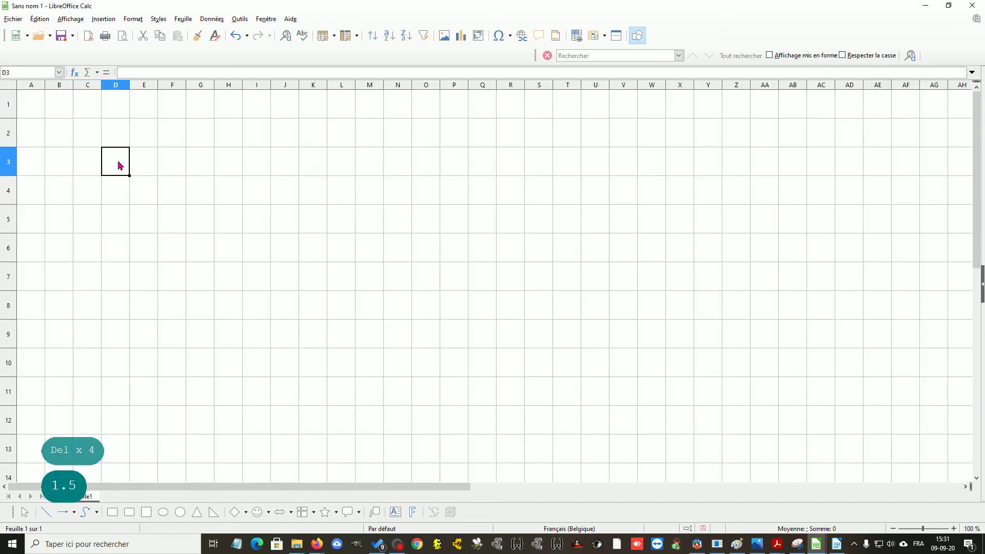
left_click(95, 19)
left_click(123, 34)
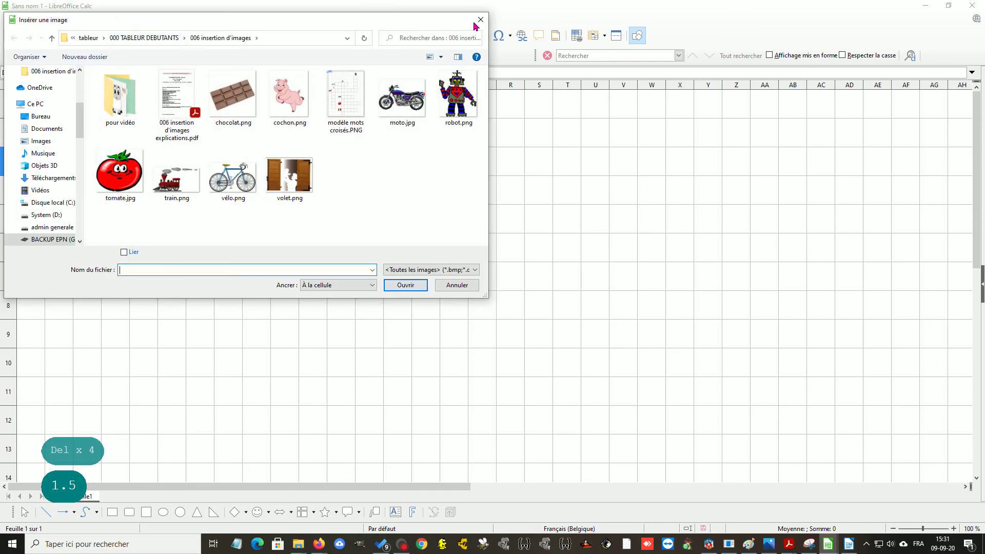
left_click(479, 20)
Insert the image bunny-155674_640.png from the pour vidéo folder at cell D3, anchored to the cell
left_click(103, 19)
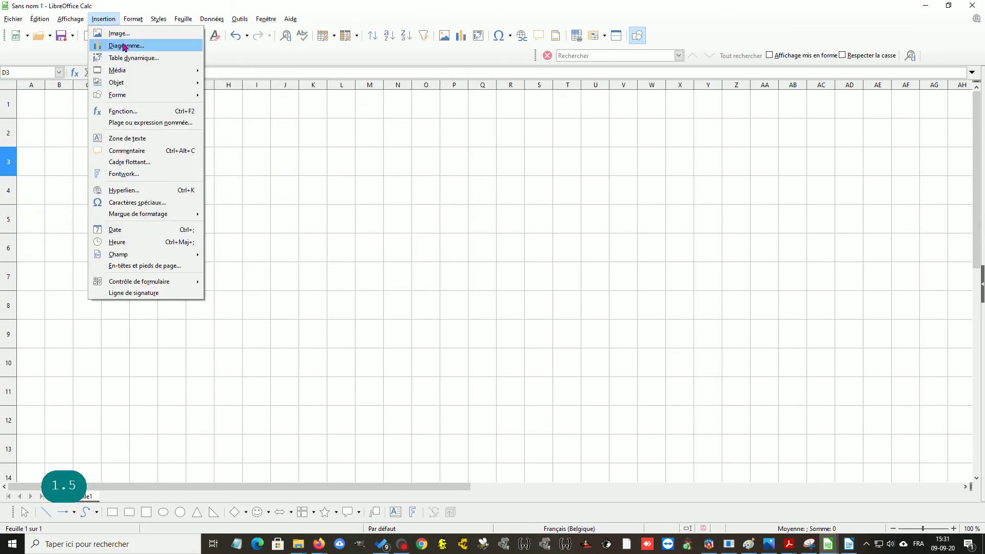
left_click(121, 33)
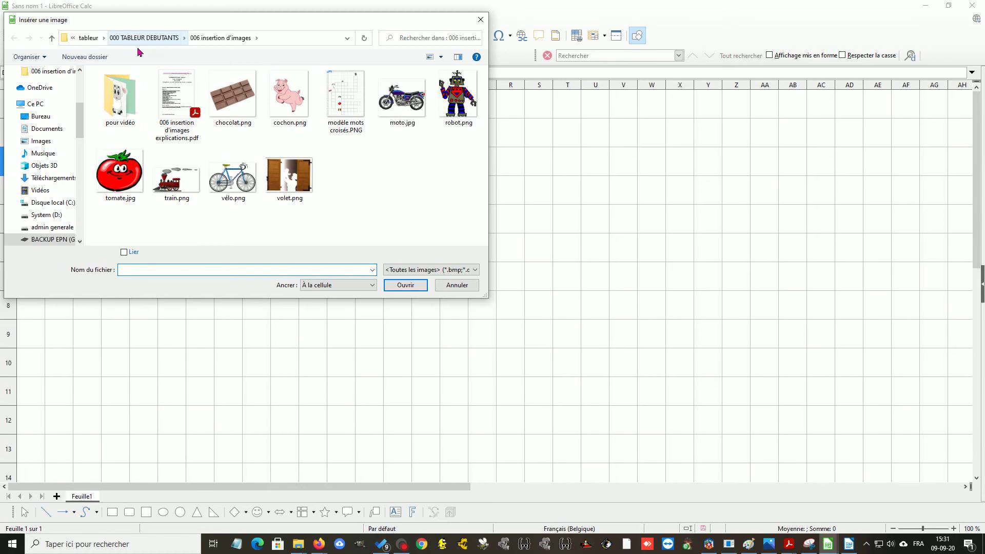
double_click(106, 102)
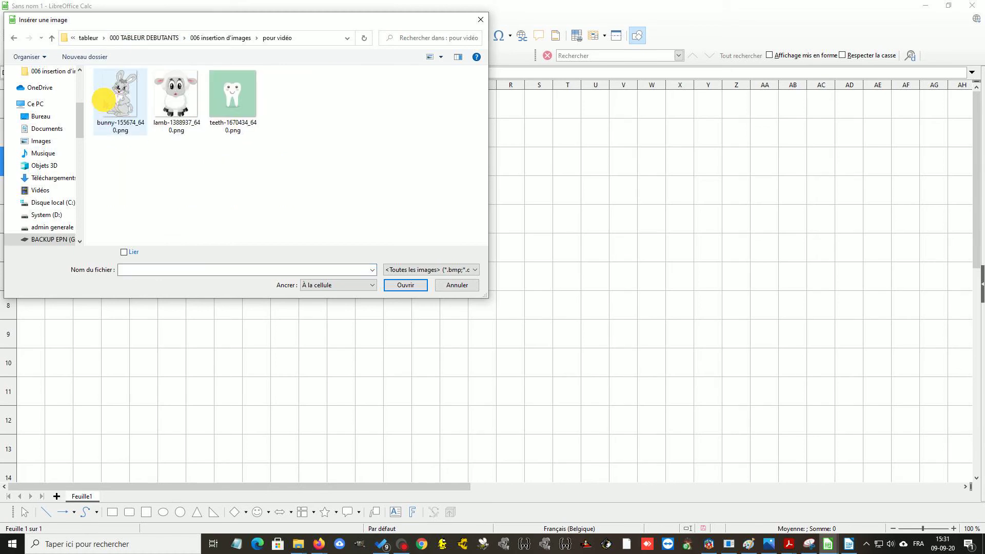
left_click(117, 100)
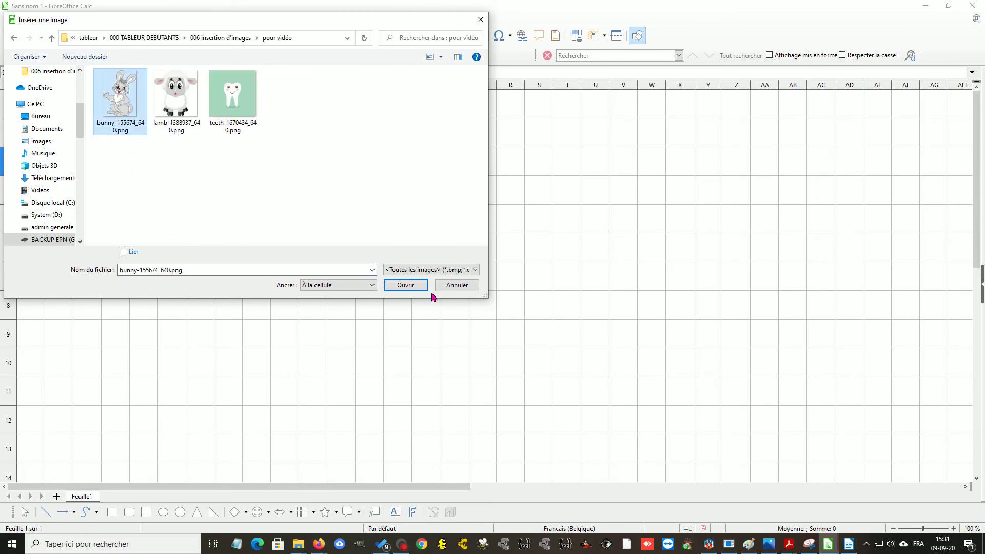
left_click(414, 285)
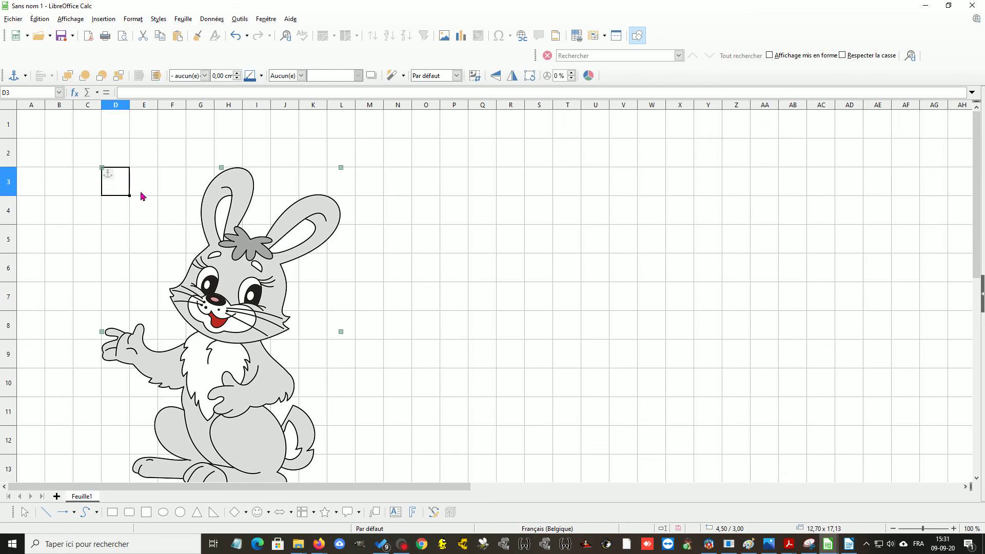
Enlarge the bunny image to about 14.5 × 19.5 cm and move it so its upper-left corner lies in cell G4
scroll(307, 326, "down", 1)
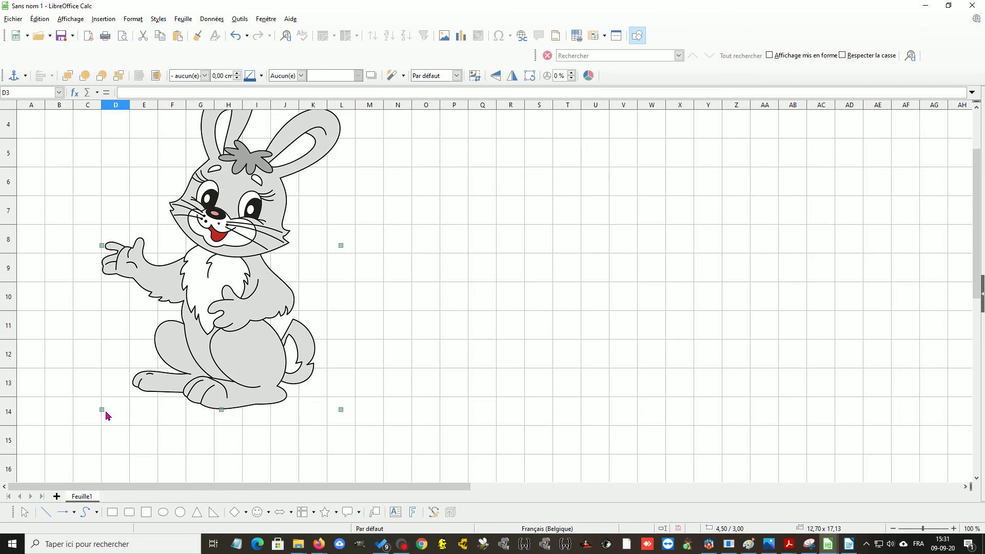
left_click_drag(340, 408, 337, 455)
left_click_drag(235, 294, 258, 289)
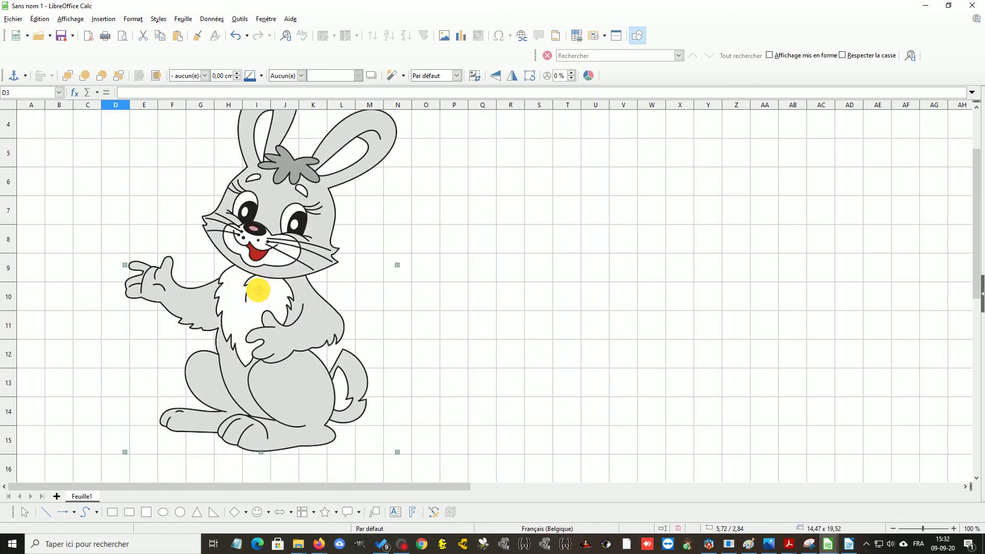
left_click_drag(400, 268, 366, 298)
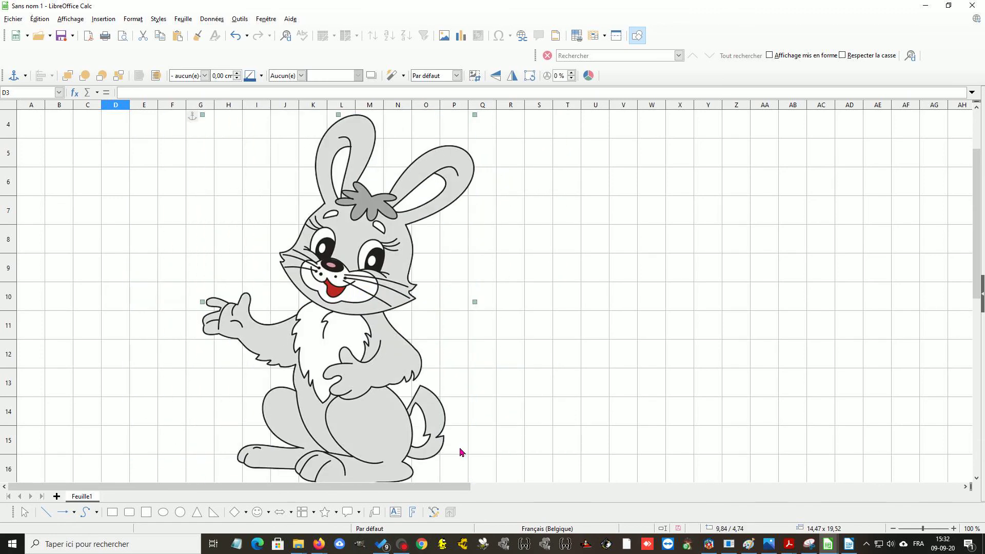
Narrow and flatten the bunny to about 10.9 × 14.3 cm, move it up slightly, and shrink it proportionally to about 7.5 × 9.8 cm
left_click(475, 305)
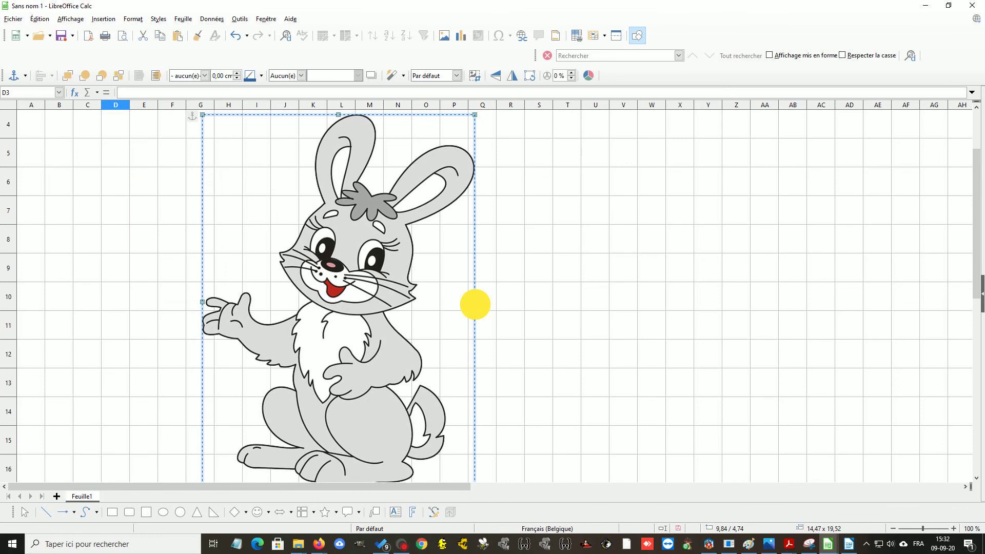
left_click_drag(476, 301, 407, 303)
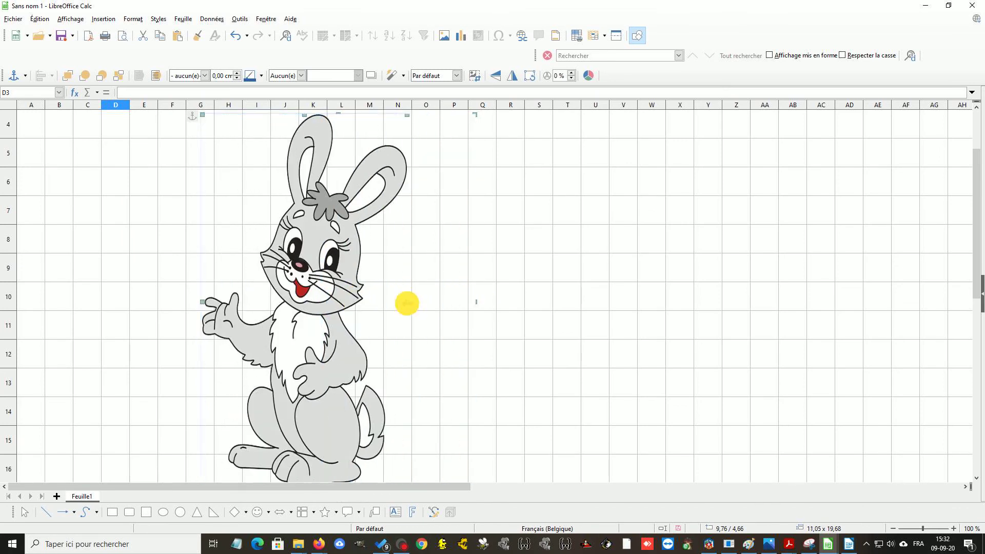
left_click_drag(304, 115, 303, 215)
left_click_drag(328, 346, 328, 258)
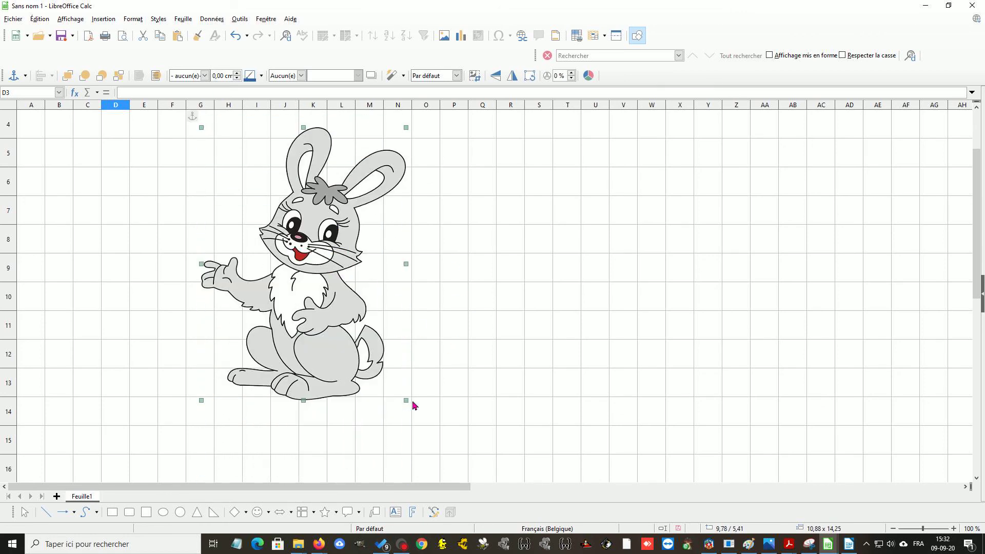
left_click_drag(407, 401, 339, 324)
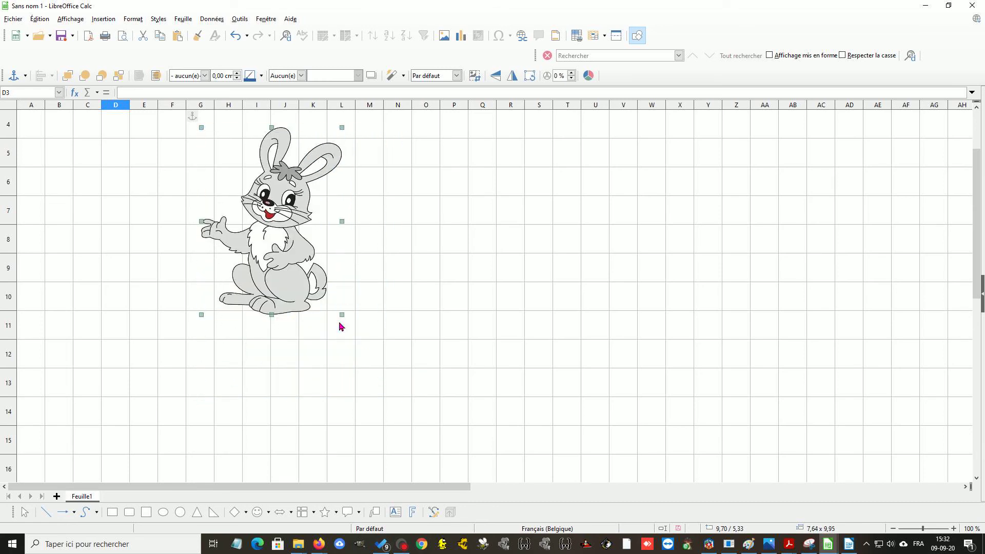
Try cropping the bunny image from its lower-right corner to about 5.2 × 6.7 cm, and undo the crop
right_click(280, 208)
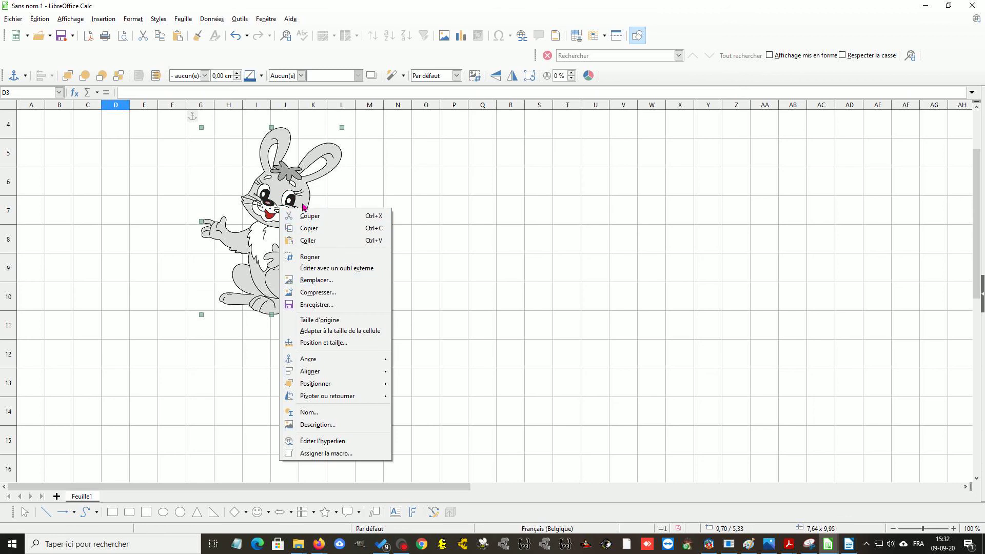
left_click(311, 257)
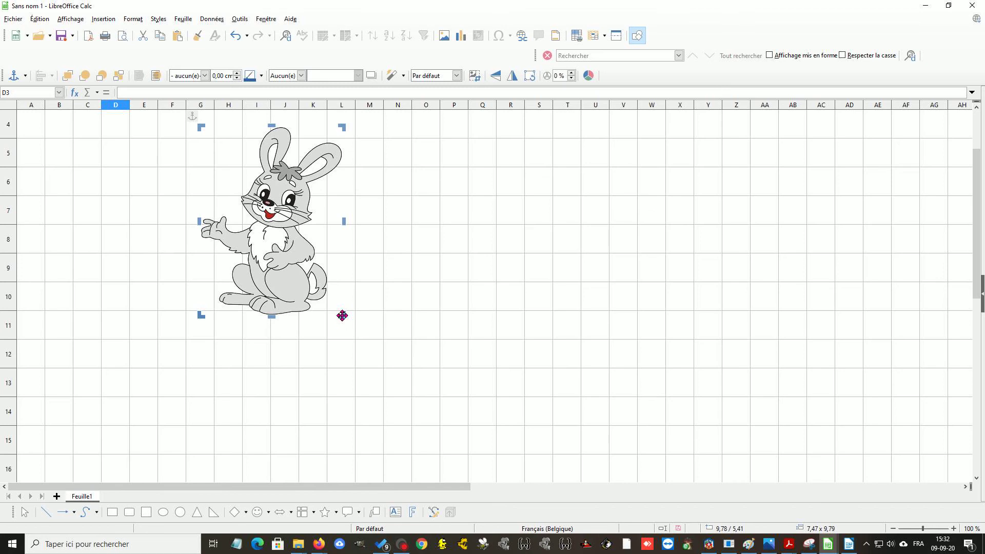
left_click_drag(342, 315, 280, 253)
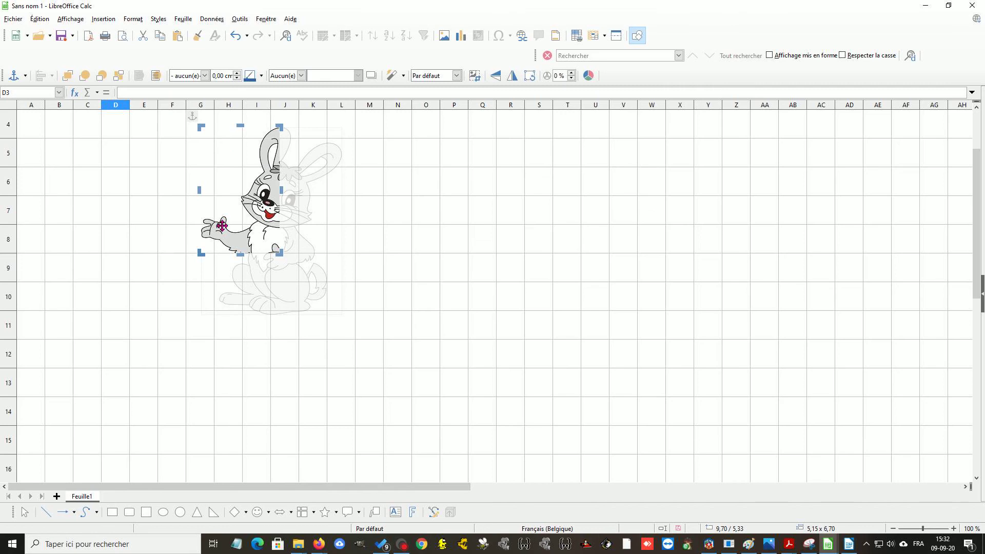
key("ctrl+z")
Restore the bunny image to its original size and fit it to the size of its anchor cell G4
right_click(272, 225)
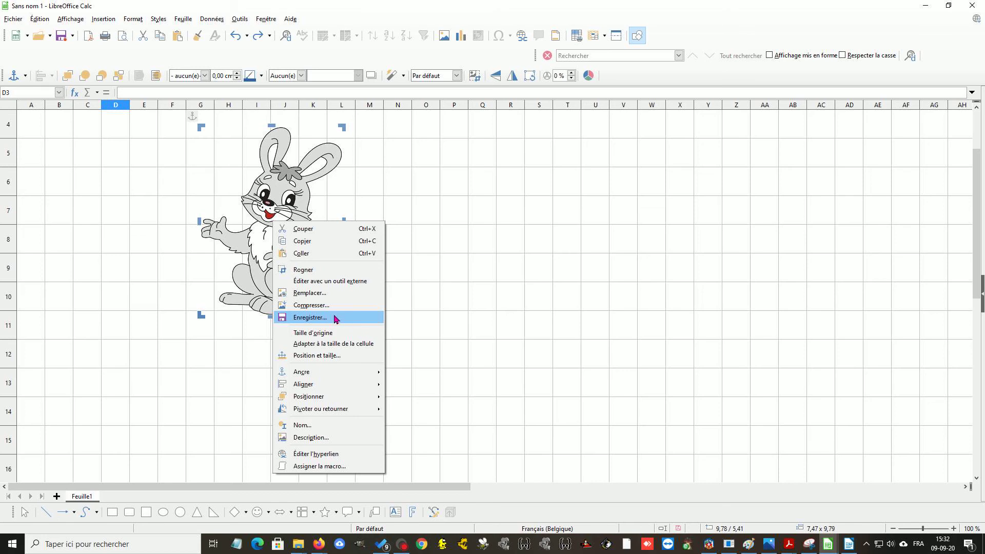
left_click(308, 333)
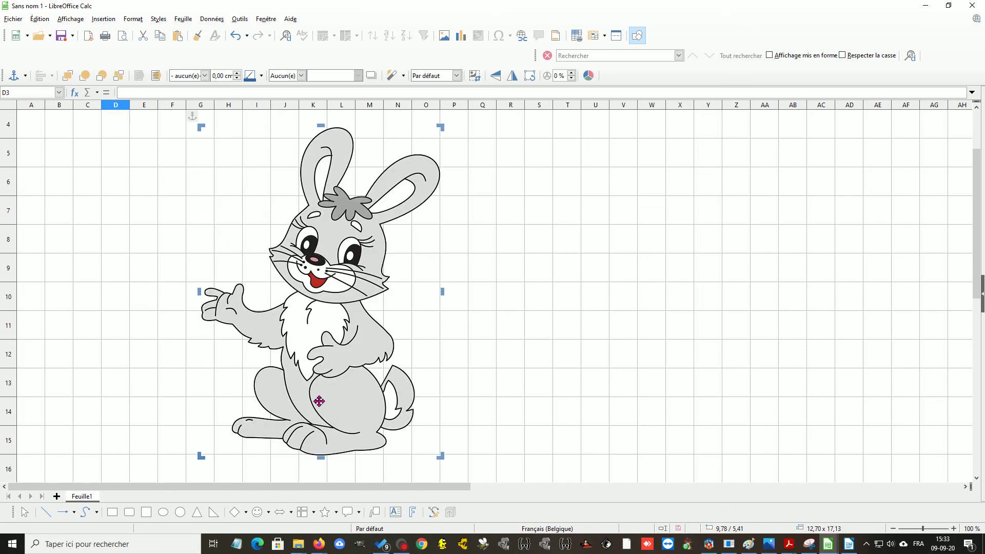
right_click(342, 340)
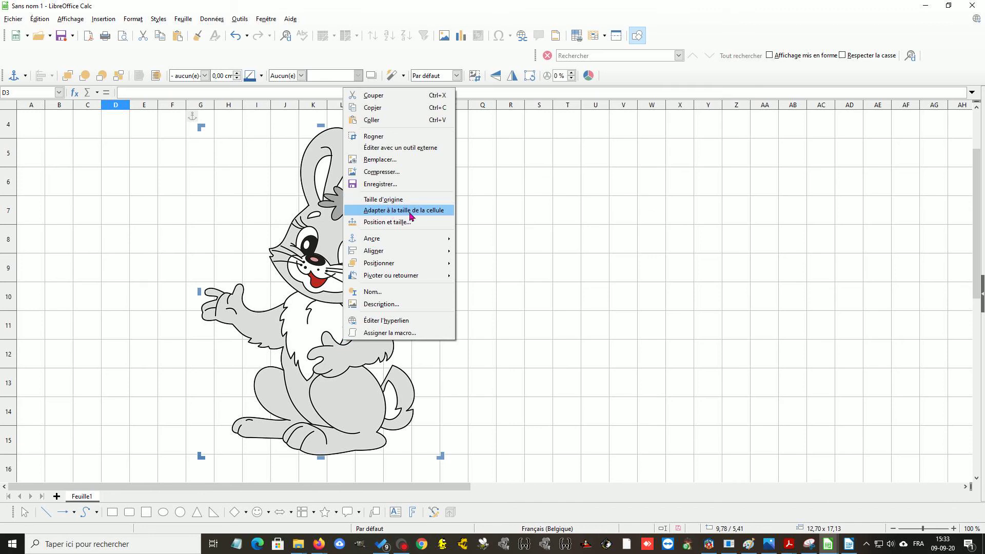
left_click(409, 213)
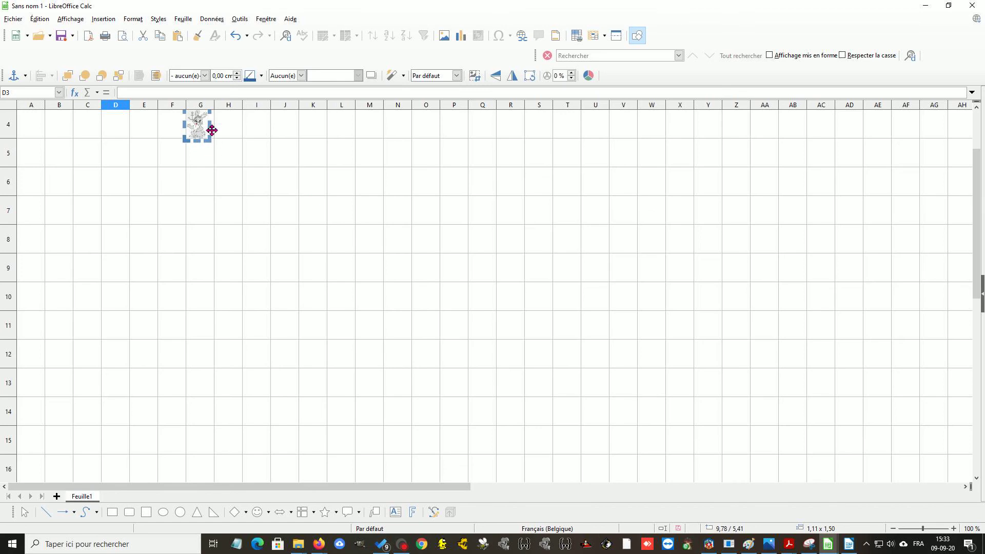
left_click_drag(978, 241, 975, 183)
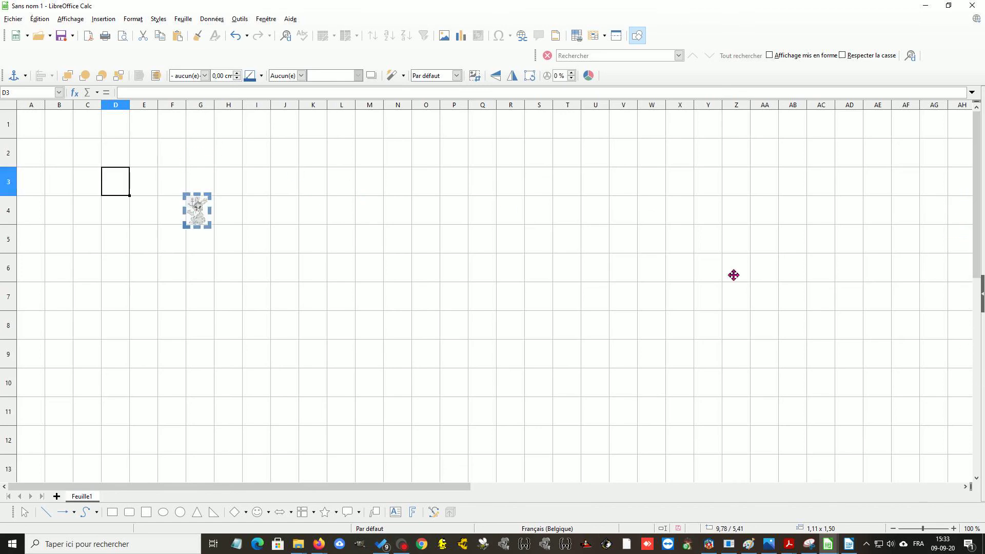
Add black 0,75 pt outer and inner borders to cells H4:L4 beside the bunny
left_click(234, 218)
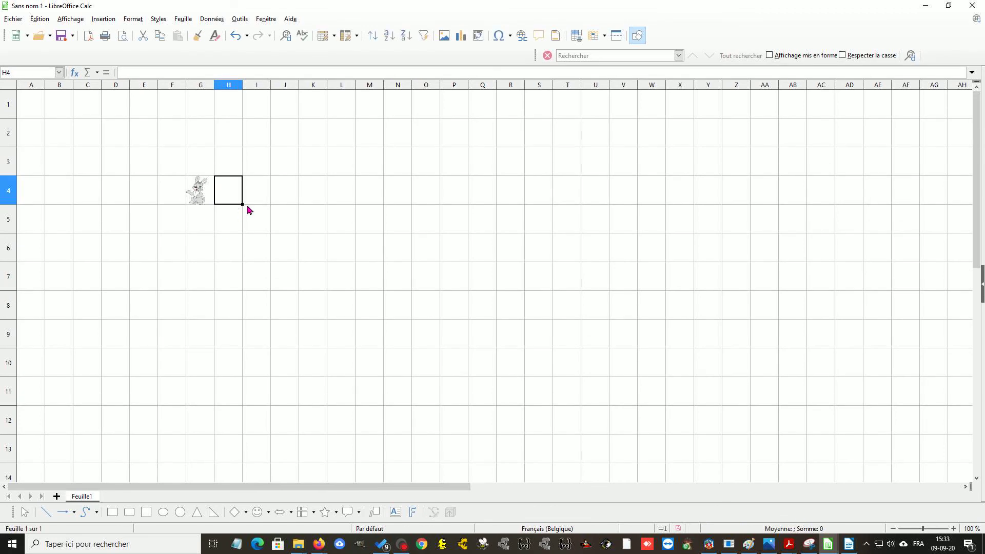
left_click_drag(229, 192, 334, 192)
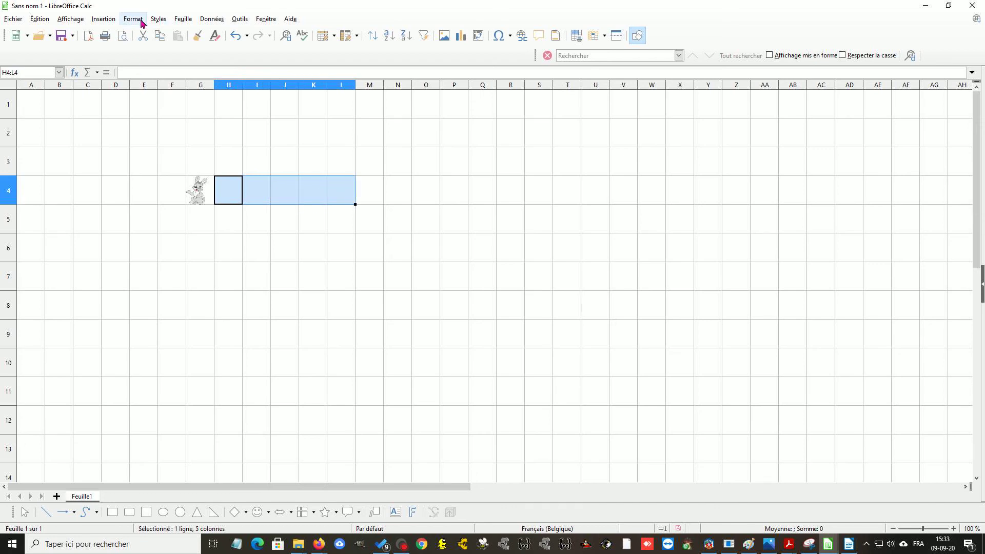
left_click(953, 529)
left_click(954, 528)
left_click(954, 528)
left_click(953, 528)
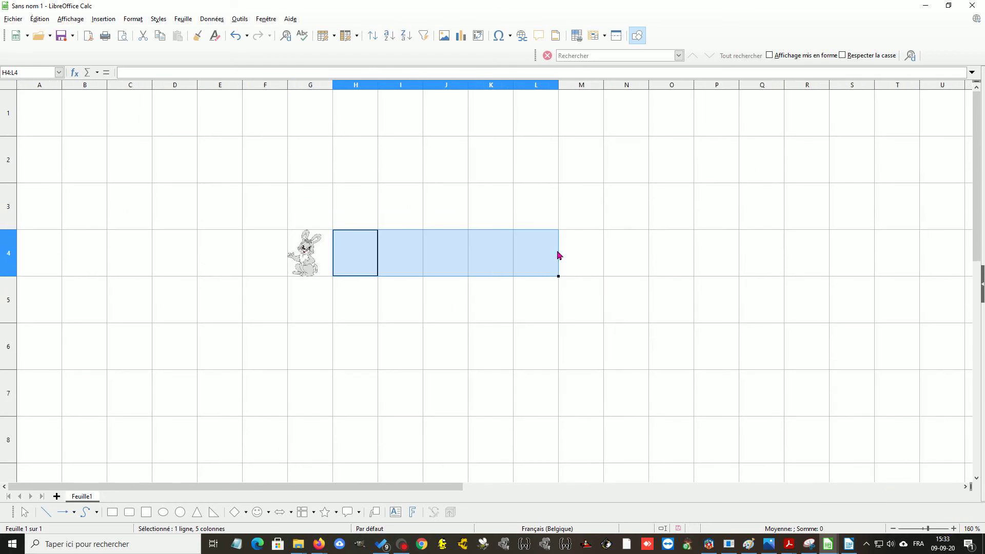
left_click(133, 19)
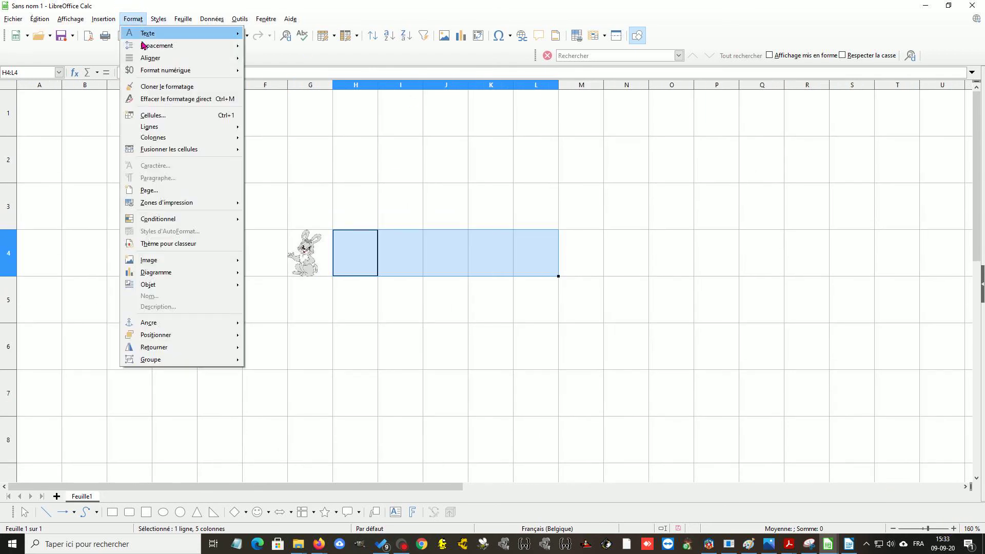
left_click(157, 116)
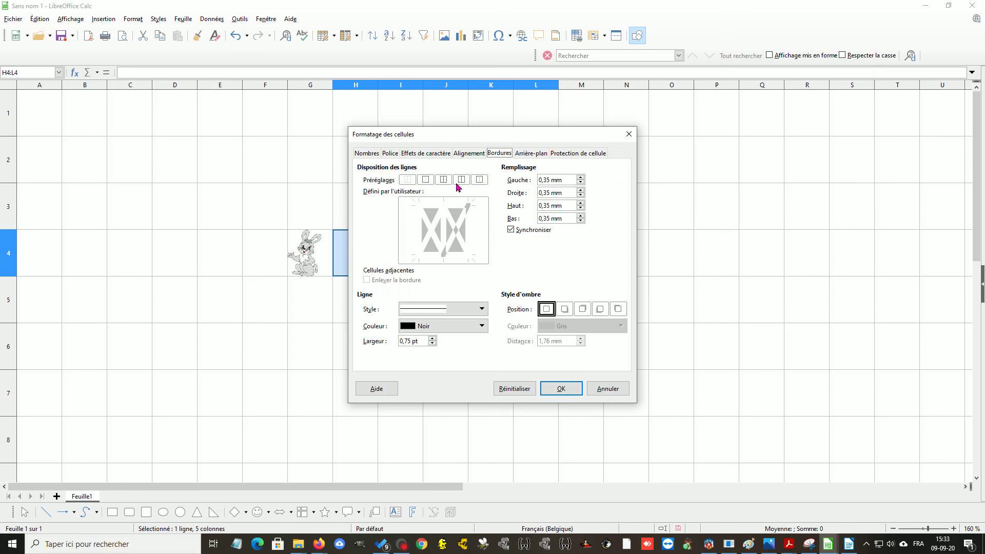
left_click(460, 179)
left_click(565, 389)
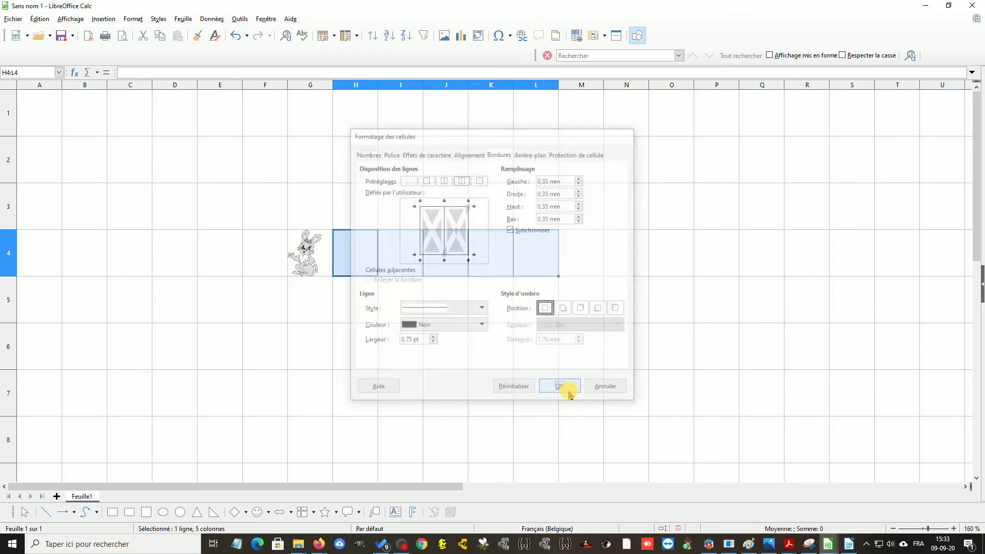
left_click(420, 339)
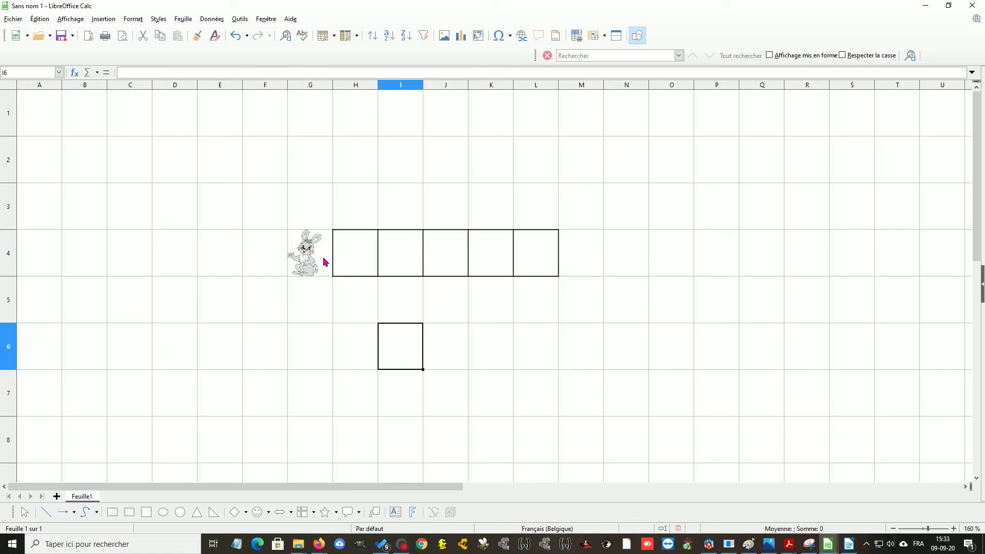
Insert the image lamb-1388937_640.png at cell I6, anchored to the cell
left_click(96, 21)
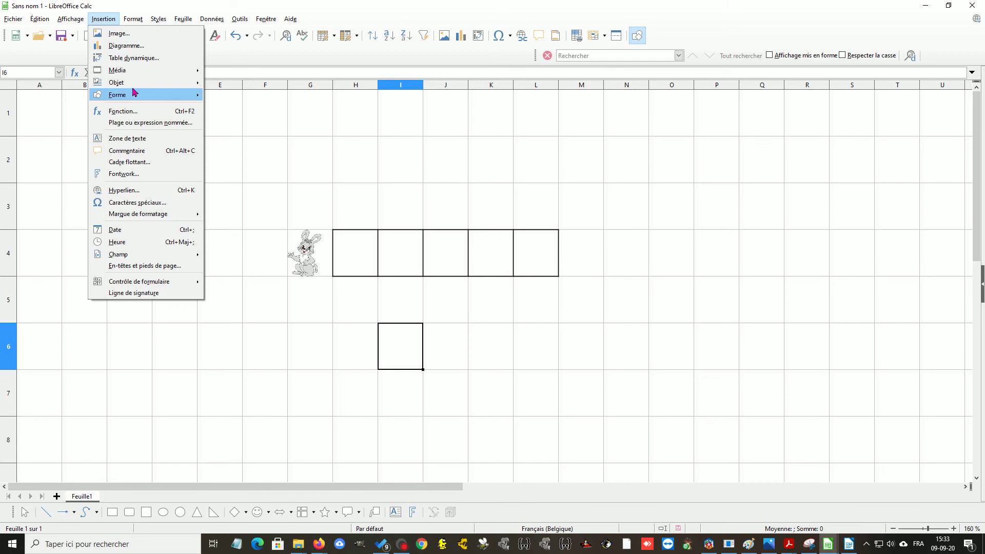
mouse_move(133, 20)
left_click(109, 33)
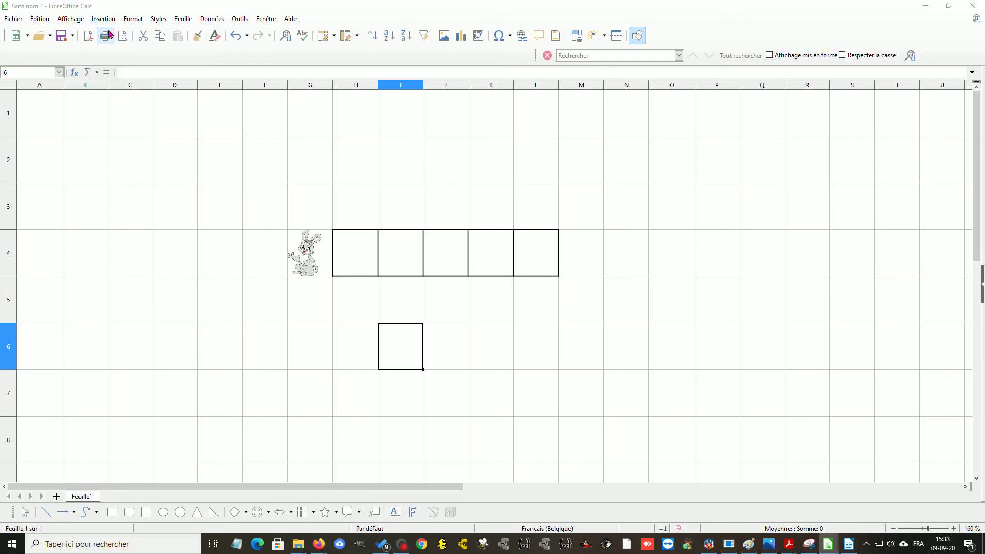
left_click(173, 103)
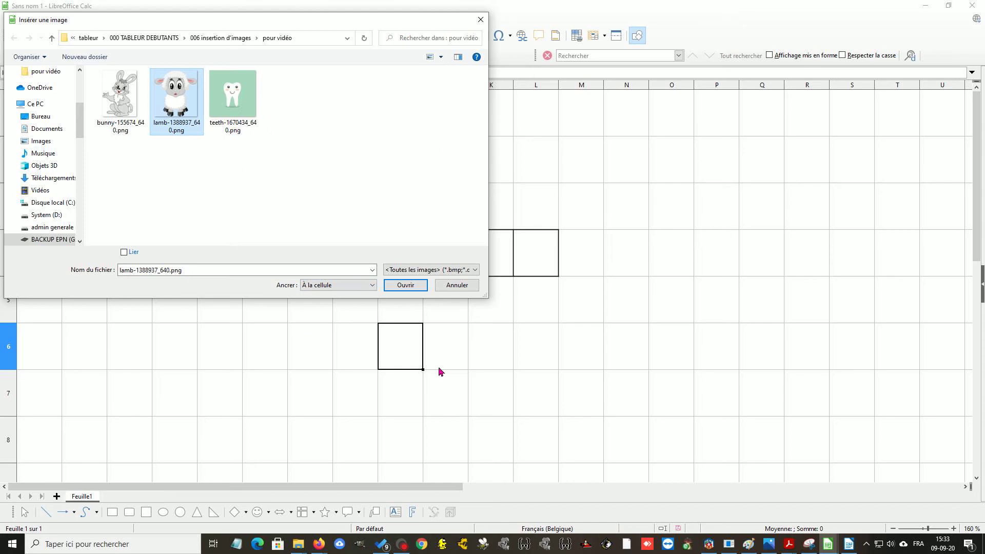
left_click(405, 285)
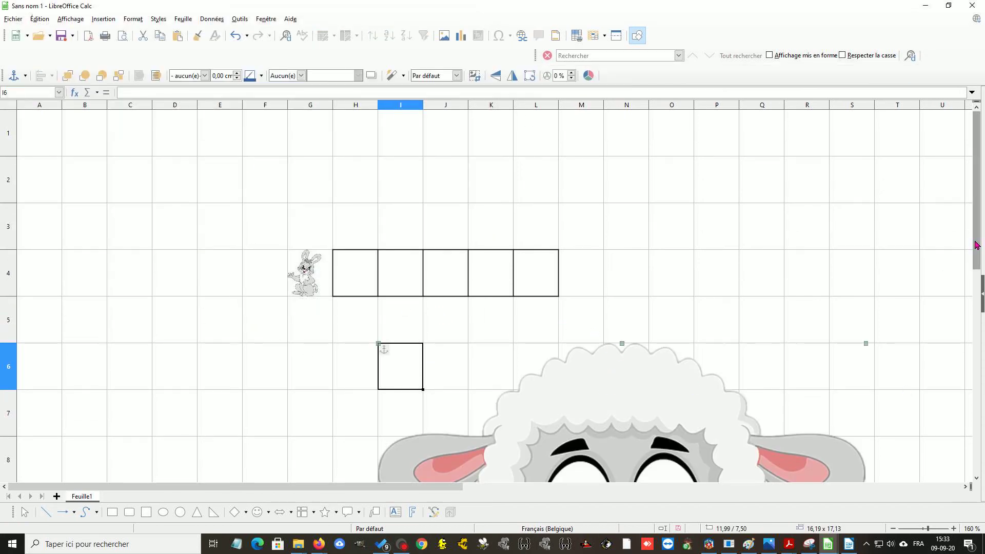
Shrink the lamb image to fit its anchor cell's size and move it to cell L10
left_click_drag(976, 244, 973, 303)
left_click_drag(864, 249, 534, 394)
right_click(580, 445)
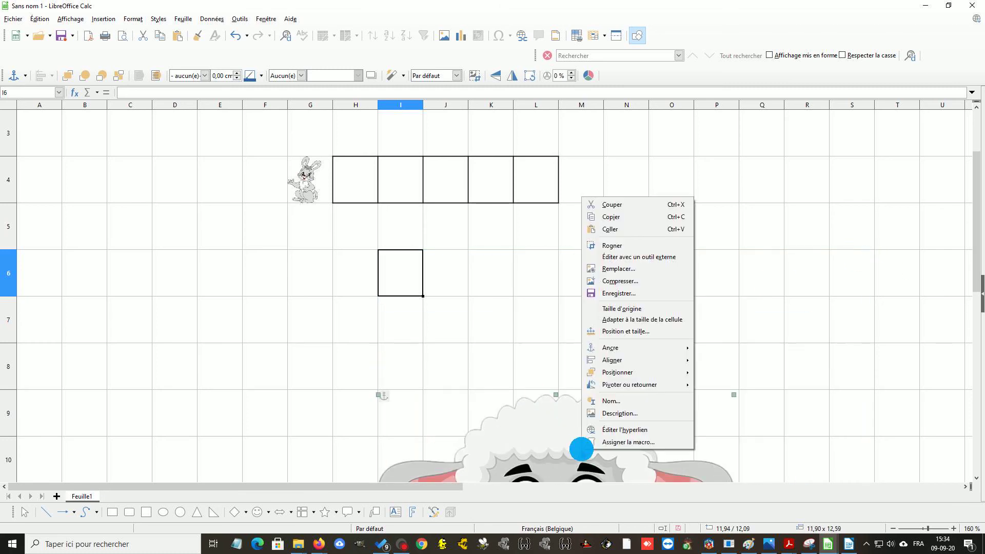
left_click(629, 322)
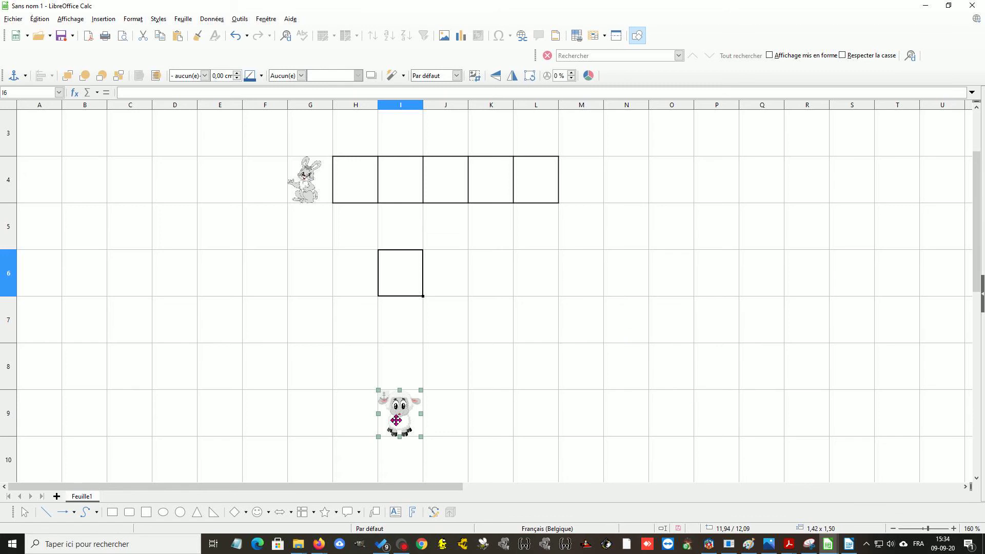
left_click_drag(415, 412, 537, 477)
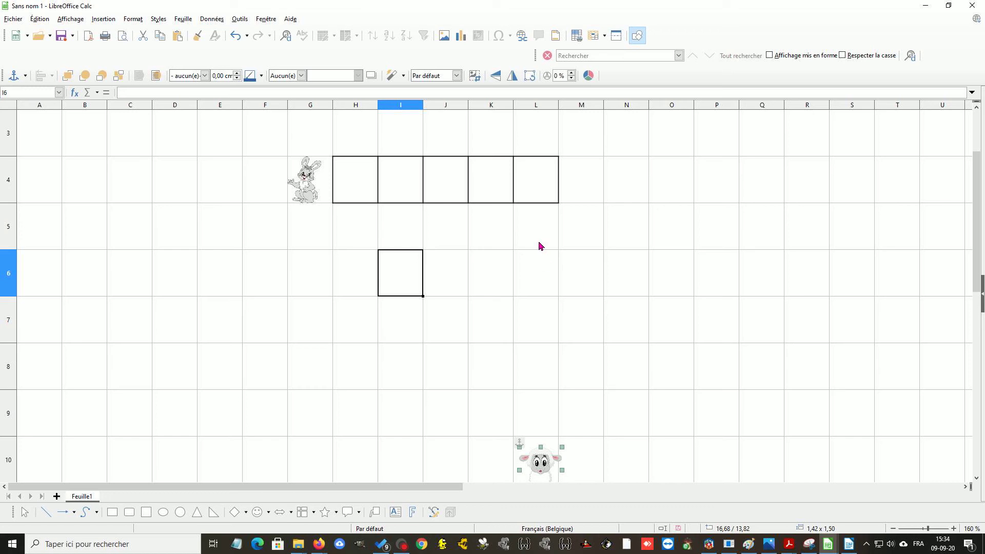
left_click(547, 419)
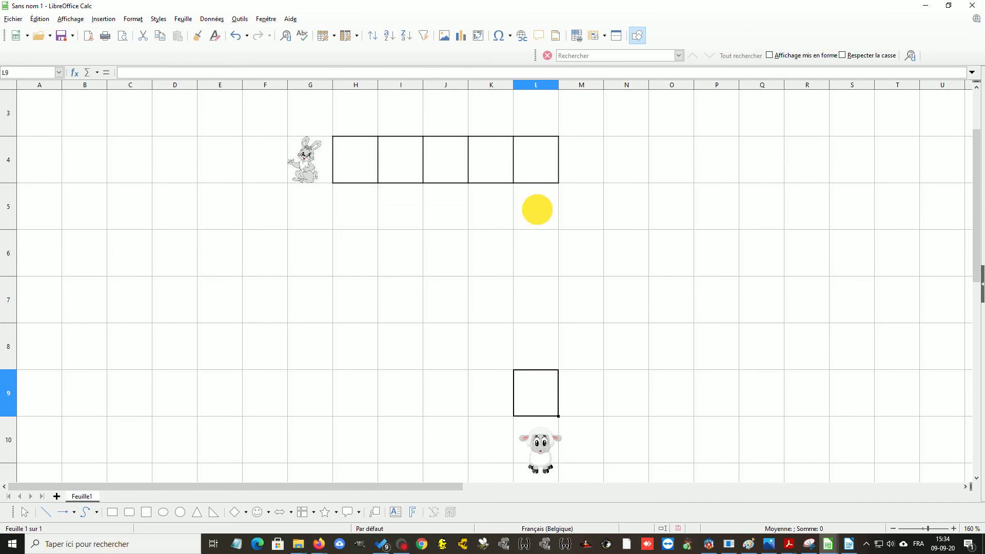
Add black 0,75 pt outer and inner borders to cells L5:L9 above the lamb
mouse_move(548, 344)
left_mouse_down()
mouse_move(534, 339)
mouse_move(541, 244)
mouse_move(532, 206)
left_mouse_up()
key("shift")
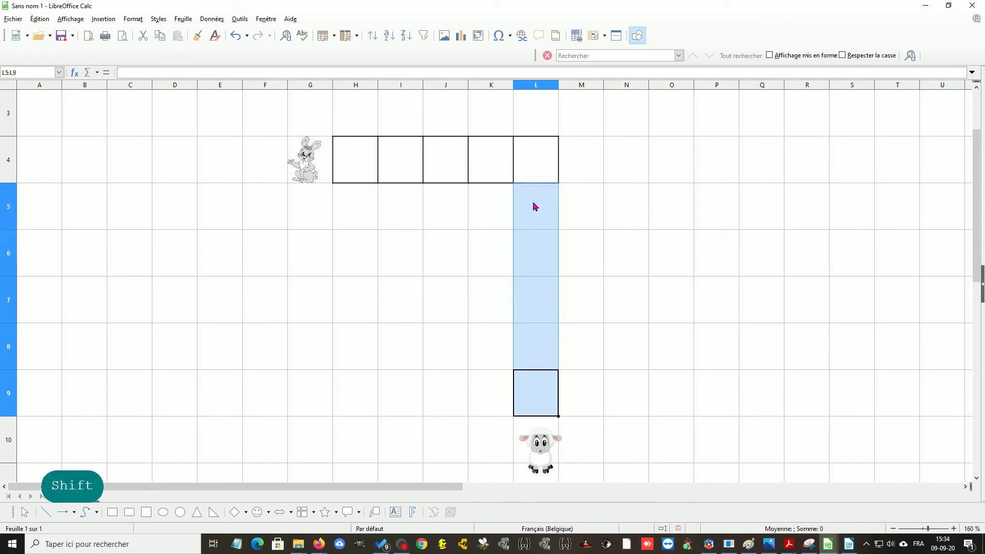
left_click(135, 19)
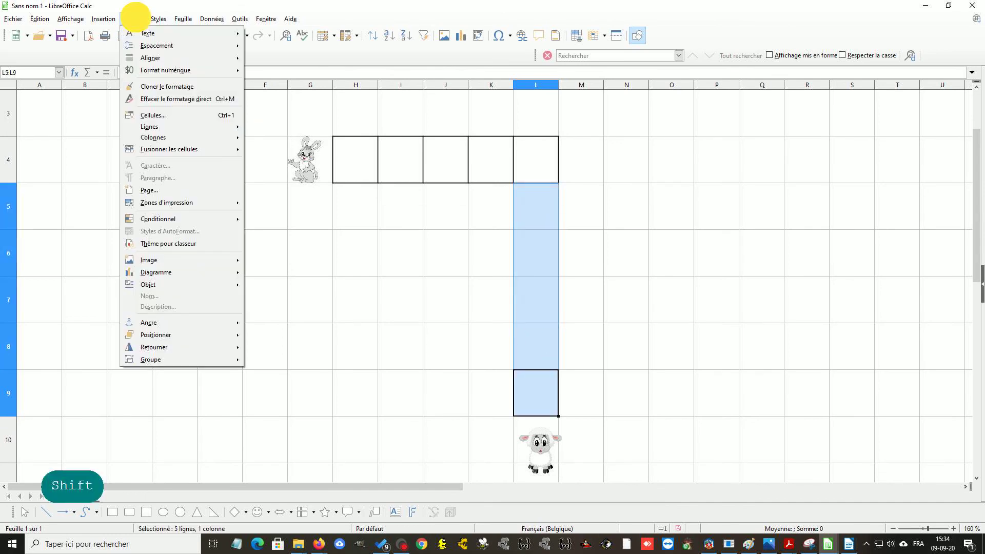
left_click(149, 118)
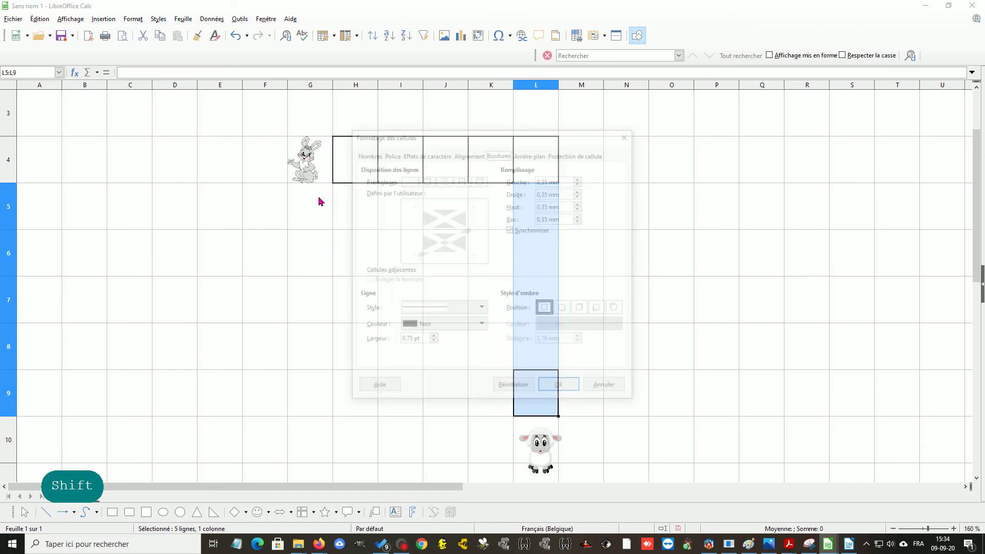
left_click(461, 179)
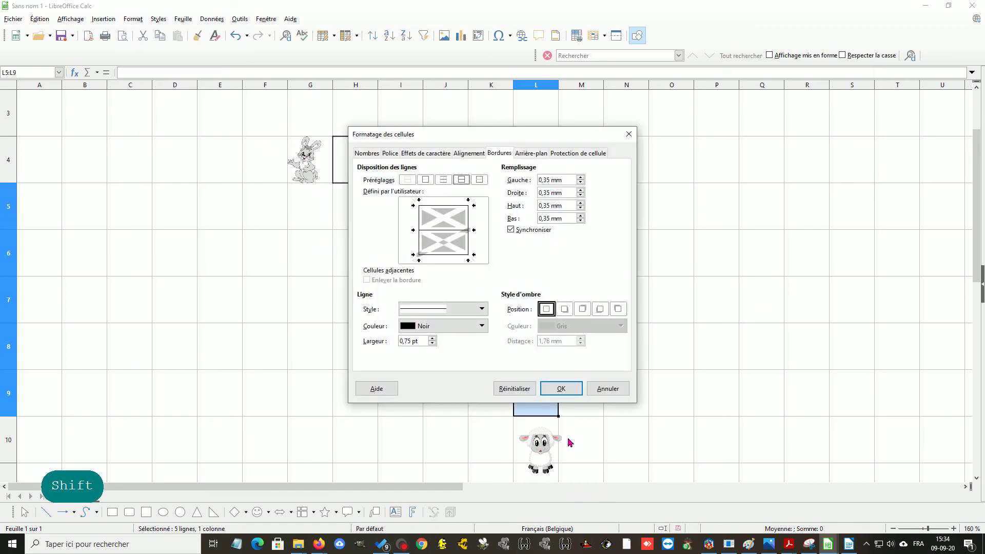
left_click(560, 388)
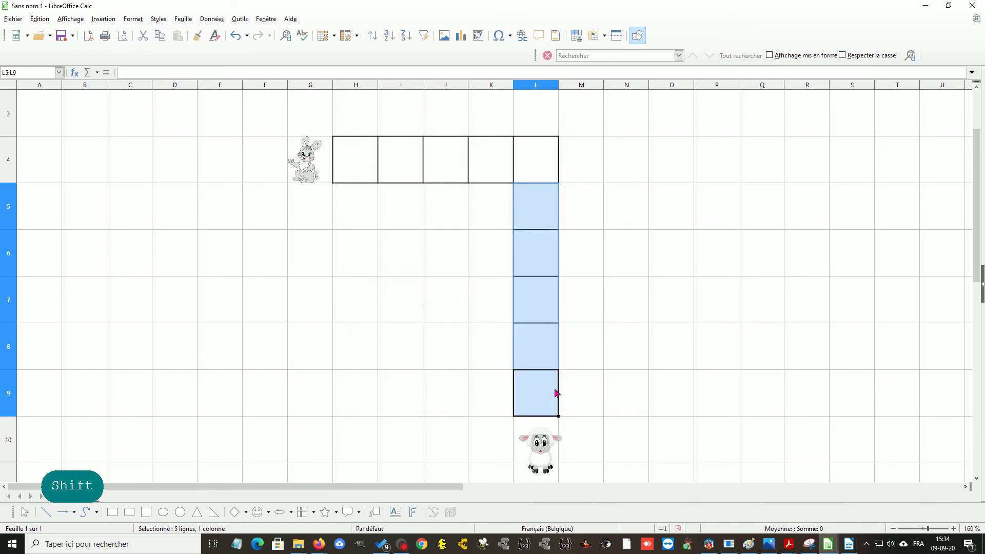
left_click(472, 363)
Fit the lamb image to the size of cell L10
left_click(541, 442)
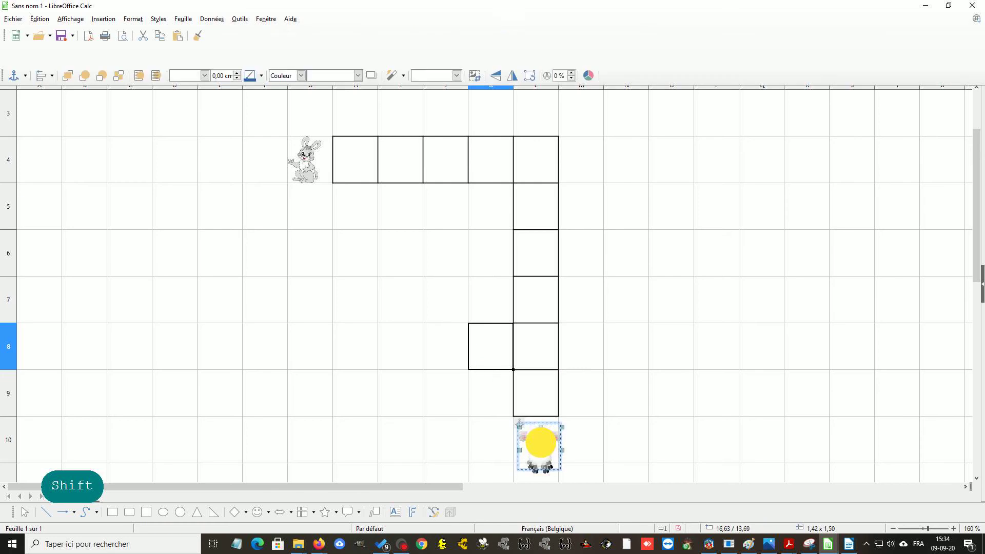
scroll(642, 402, "down", 2)
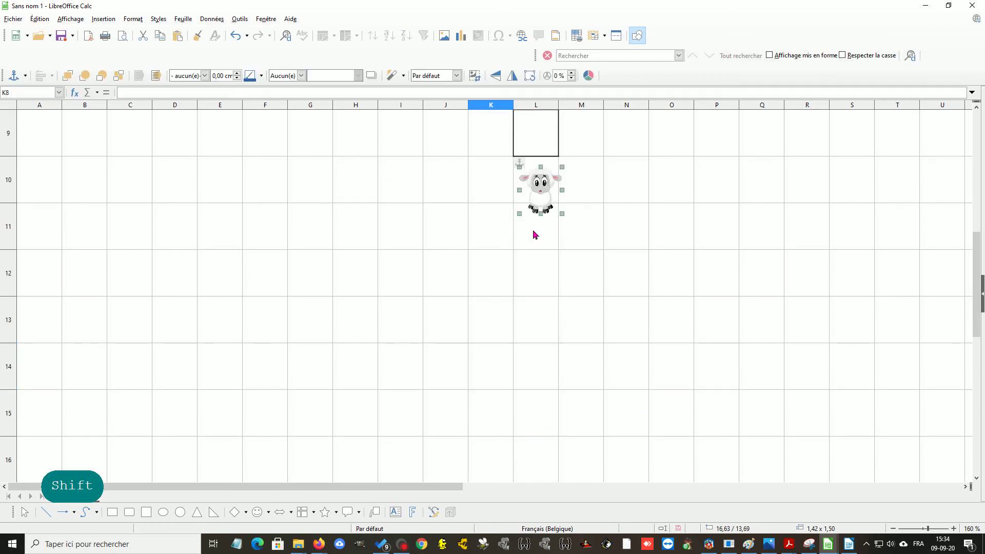
left_click(539, 192)
right_click(538, 192)
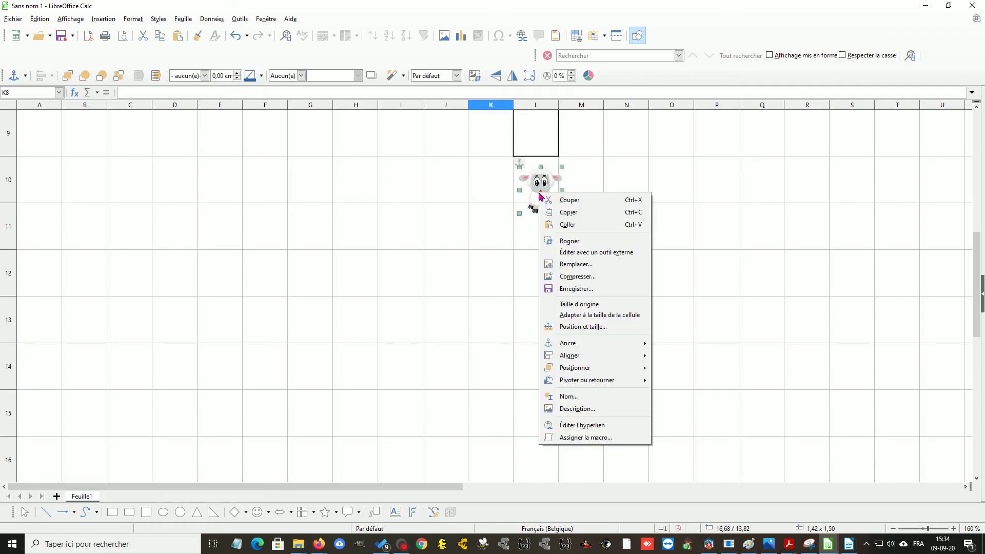
left_click(573, 314)
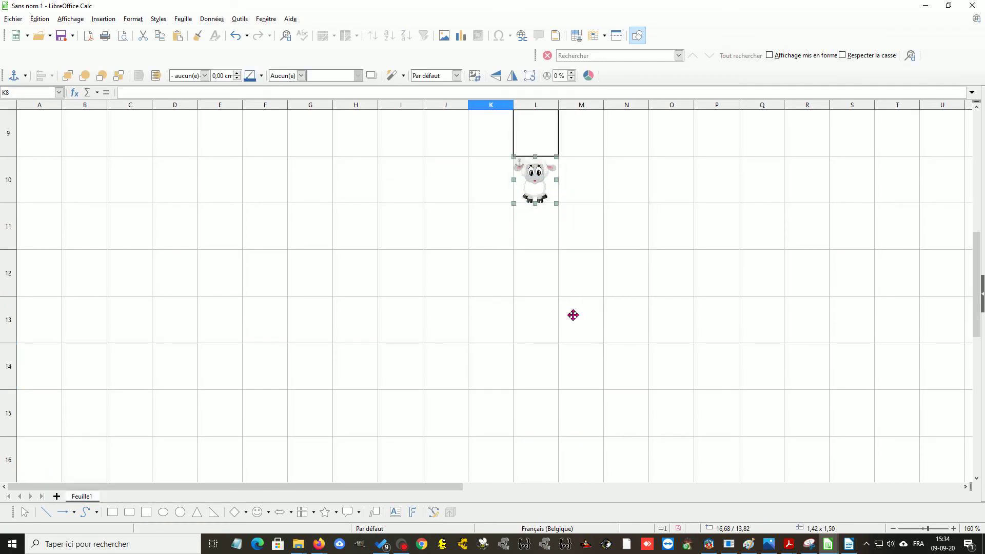
Set the lamb image's anchor to "À la cellule (redimensionner avec la cellule)"
right_click(536, 182)
mouse_move(567, 334)
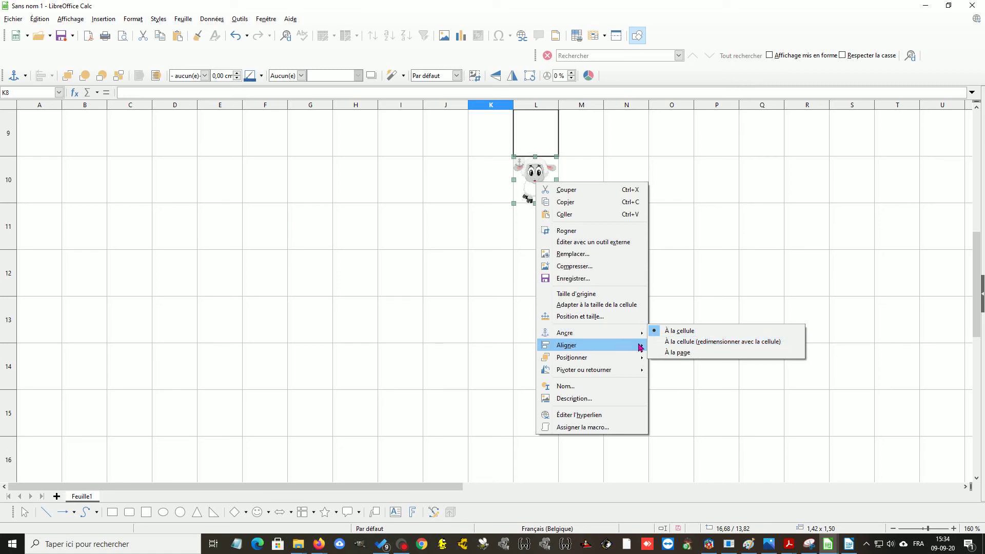
left_click(656, 342)
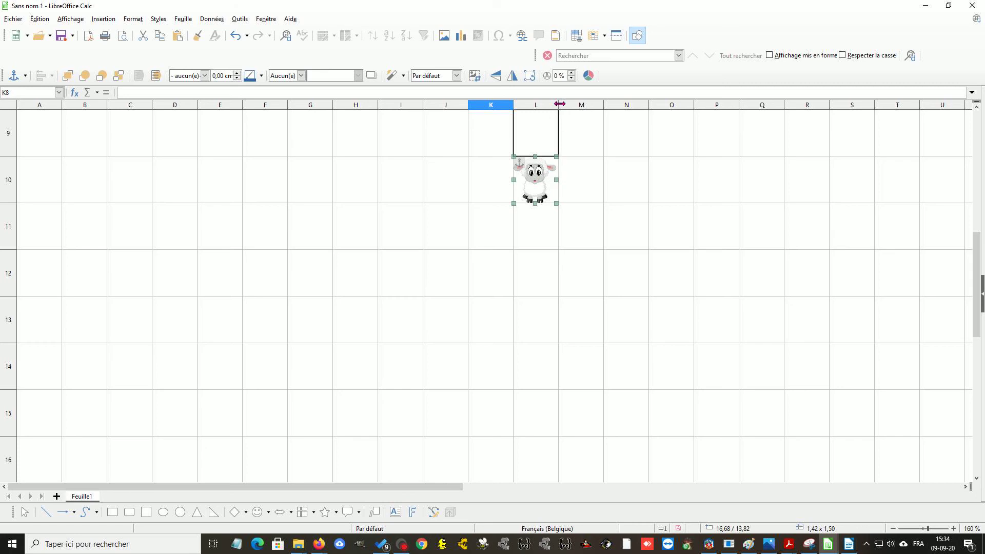
Try widening column L slightly, and undo the last change
left_click_drag(560, 105, 554, 82)
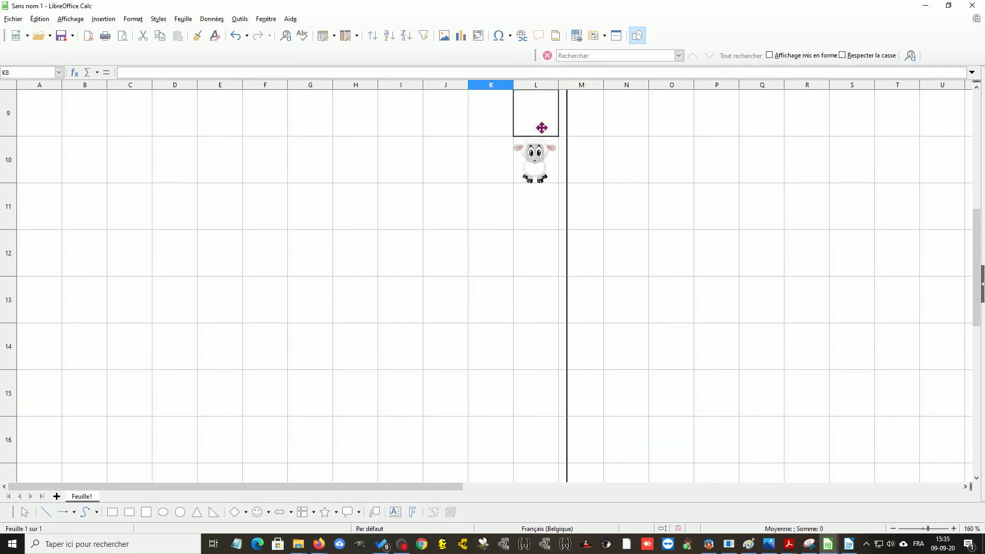
key("ctrl+z")
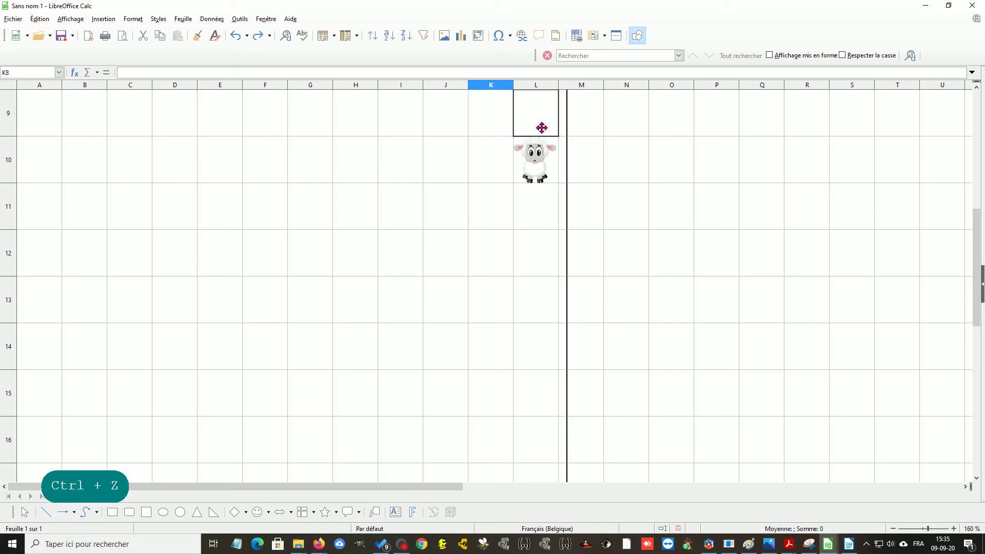
left_click(341, 140)
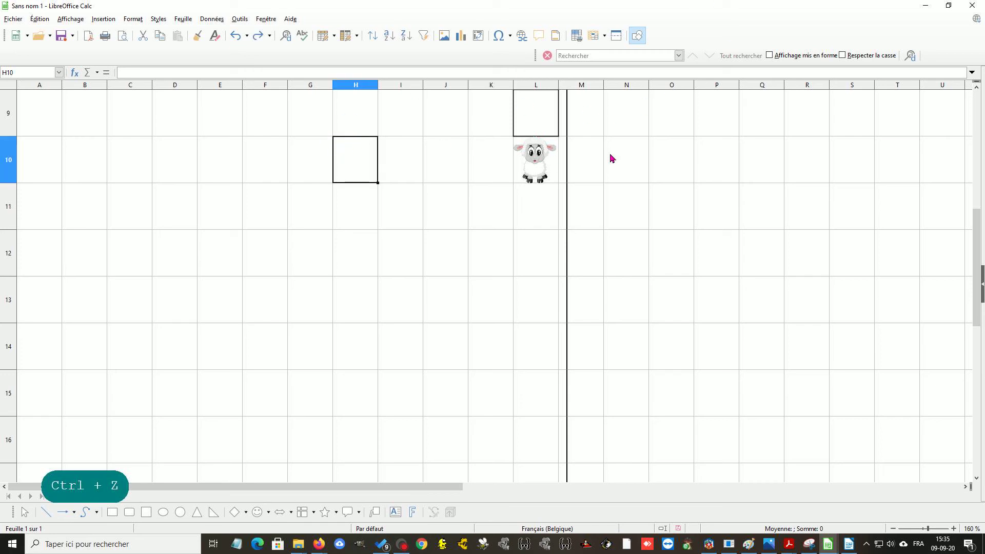
scroll(611, 158, "up", 3)
left_click(569, 125)
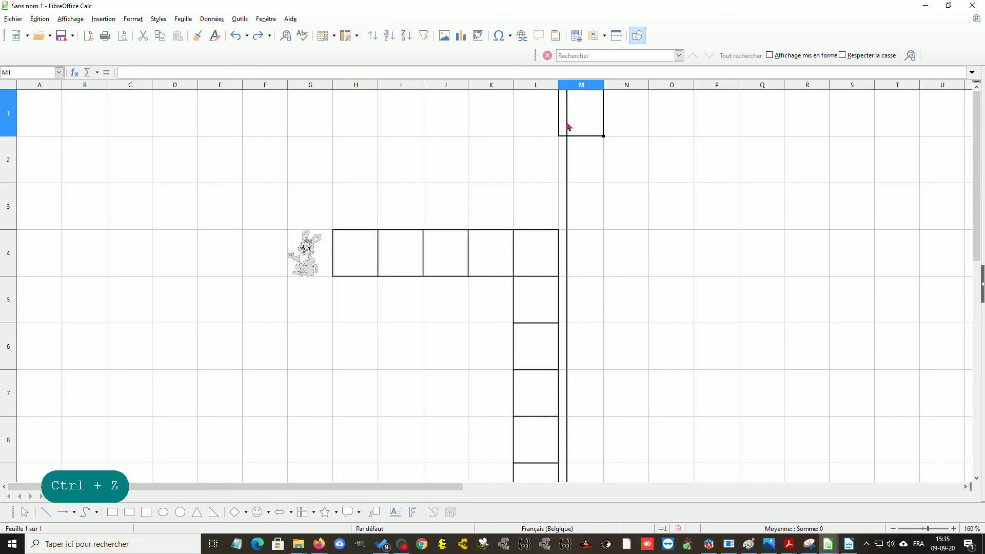
left_click(568, 161)
left_click(568, 196)
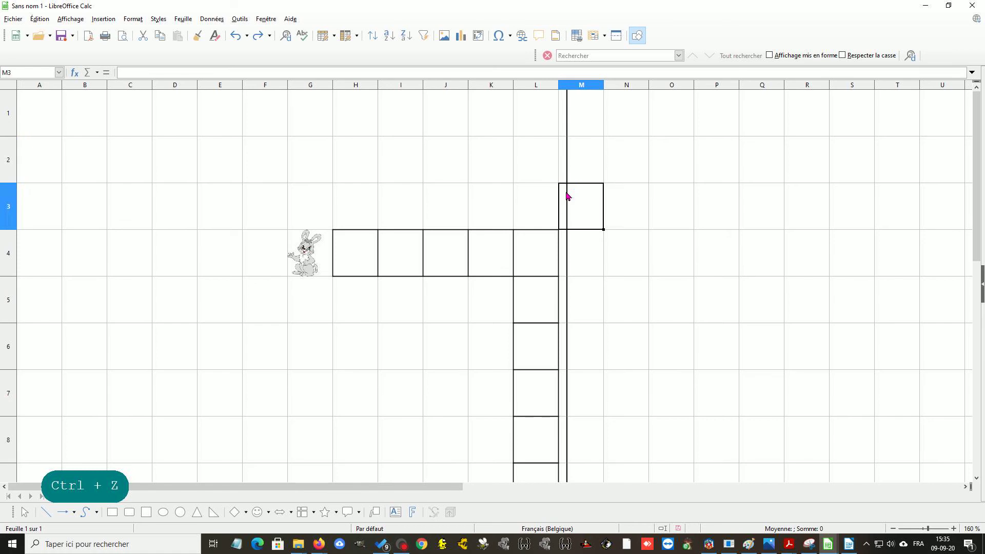
Undo the recent lamb image changes and redo the borders of cells L5:L9
key("ctrl+z")
key("ctrl+z")
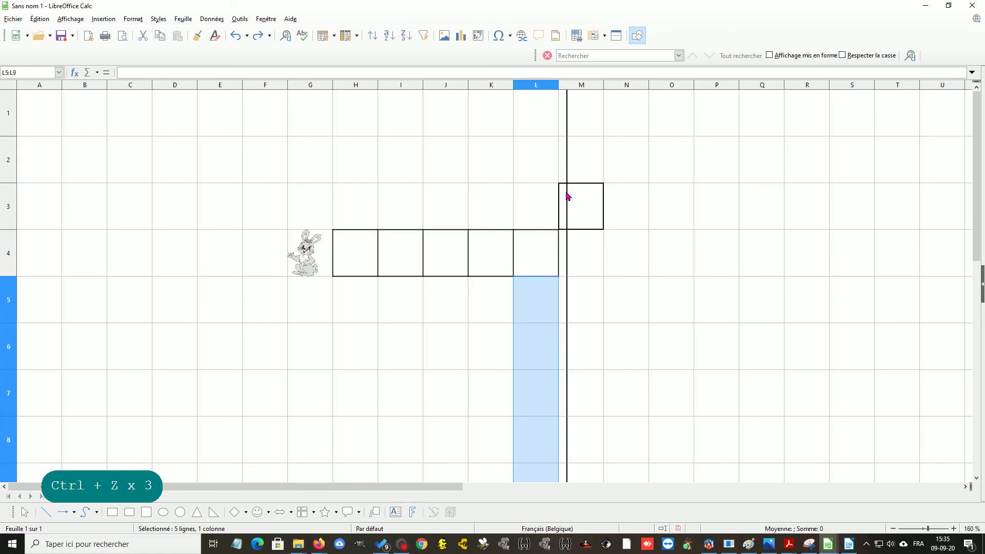
key("ctrl+y")
Move the lamb image up into cell L10 and slightly adjust the width of column L
scroll(570, 184, "down", 3)
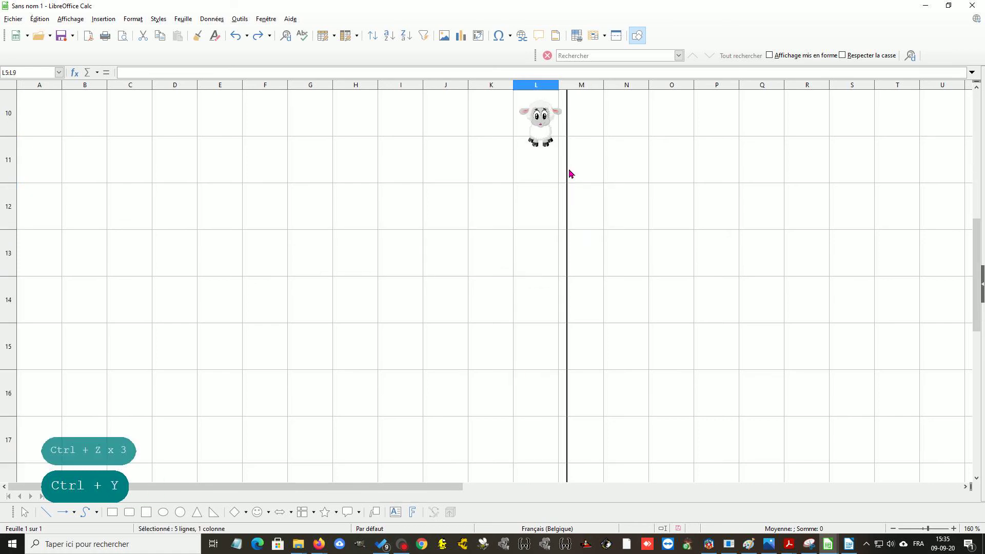
left_click(539, 114)
left_click(539, 121)
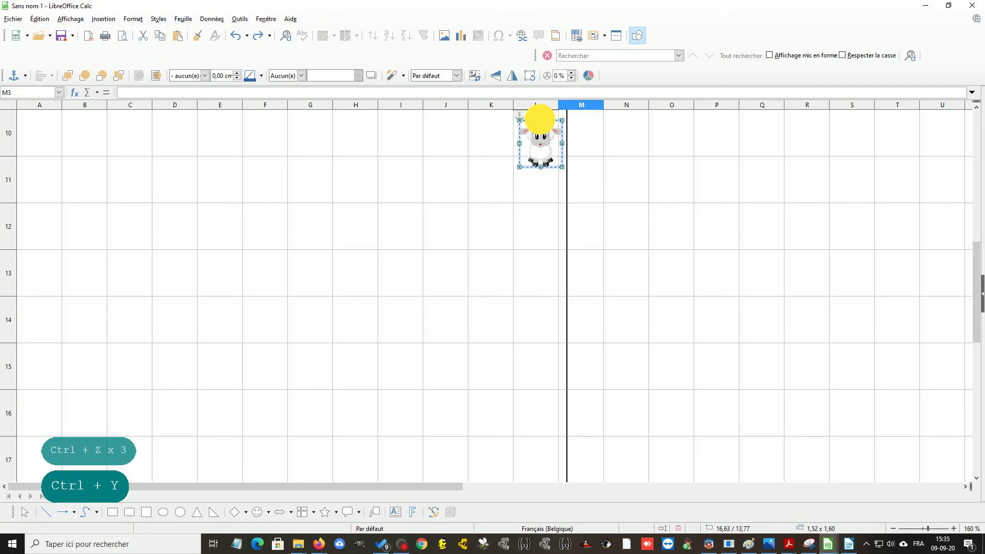
left_click_drag(546, 133, 540, 126)
right_click(538, 125)
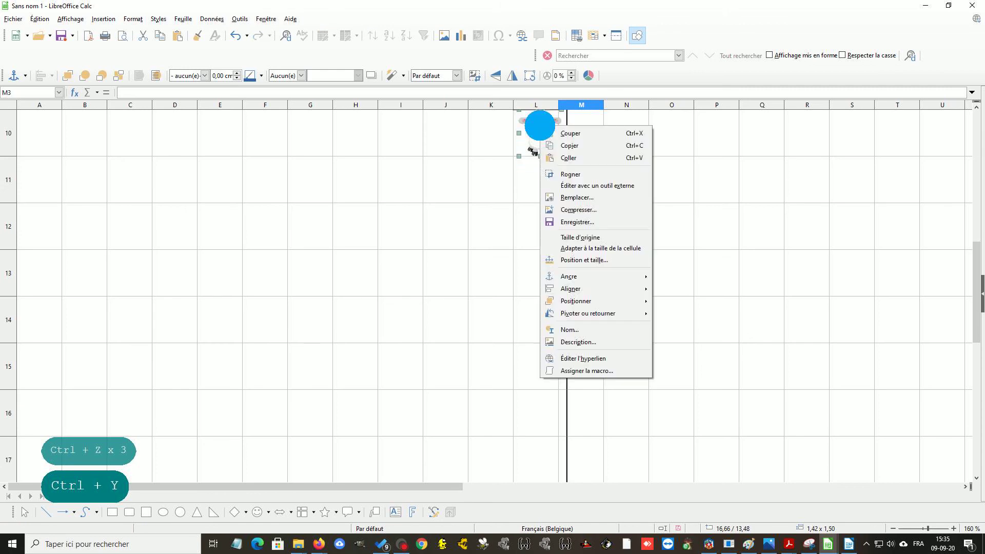
left_click(528, 208)
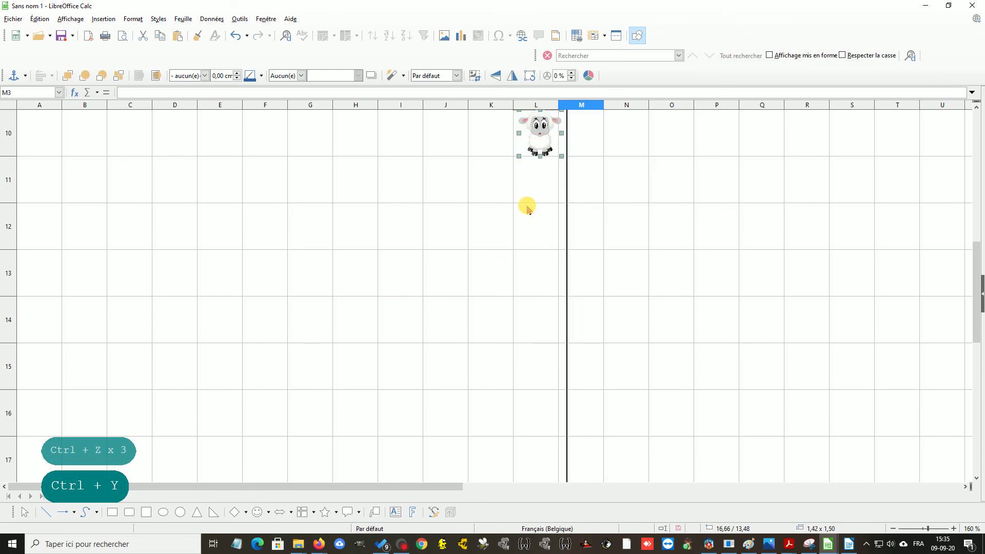
left_click(558, 105)
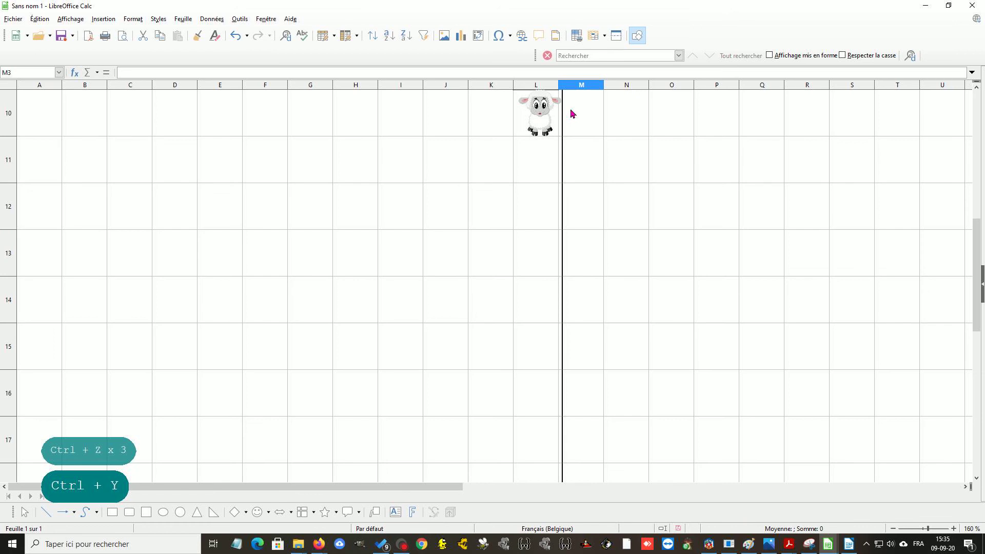
left_click_drag(561, 85, 558, 82)
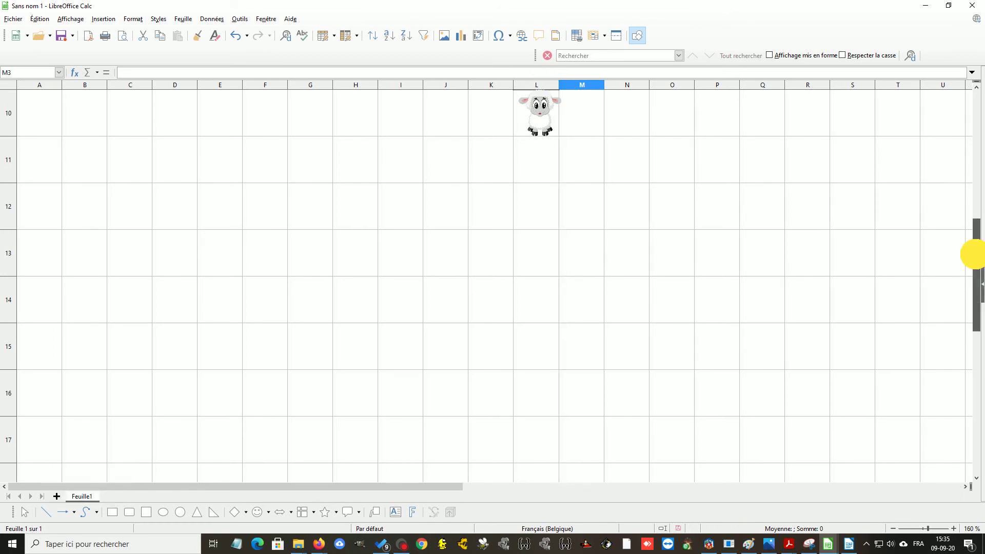
Change the lamb image's anchor from the cell to the page
left_click_drag(973, 253, 974, 204)
left_click(538, 297)
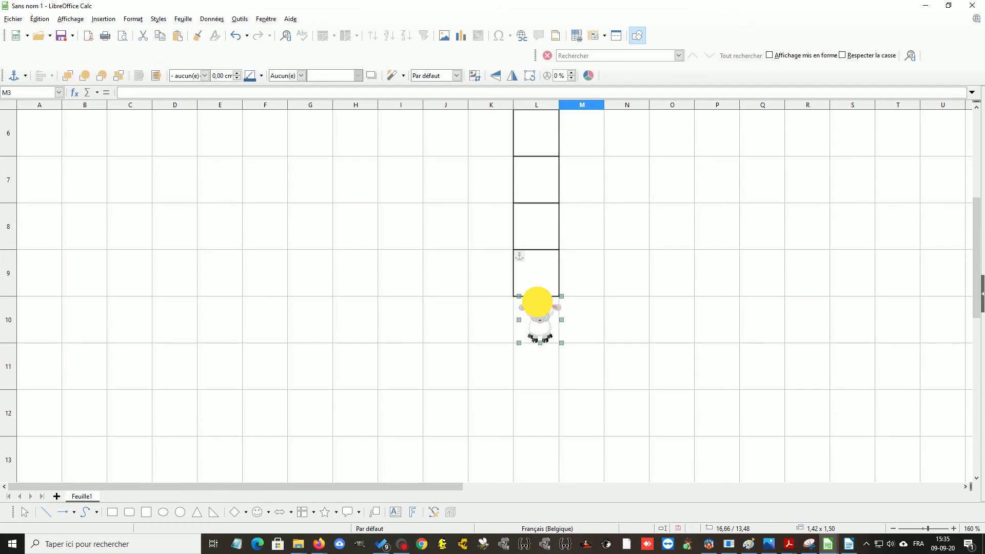
scroll(542, 338, "up", 1)
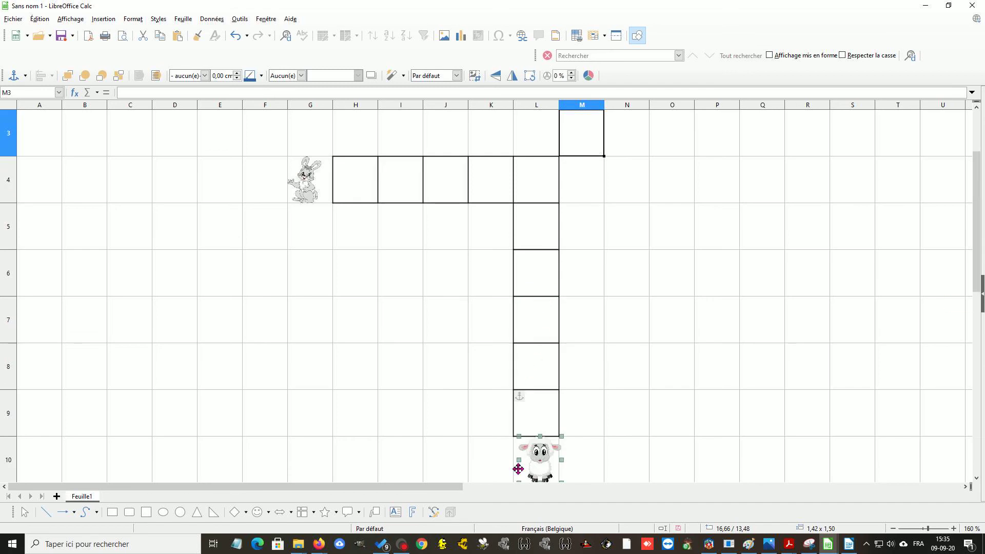
right_click(546, 454)
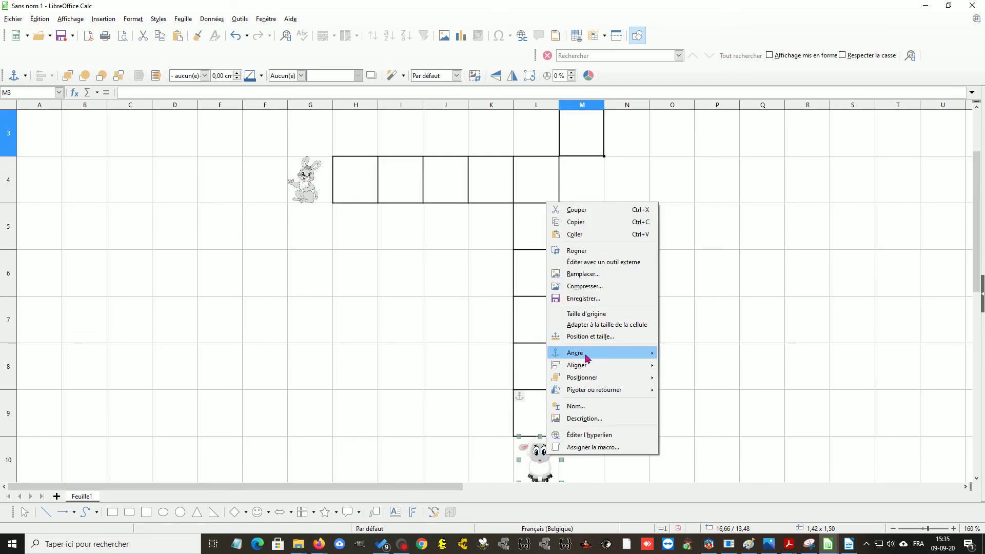
mouse_move(587, 356)
left_click(688, 374)
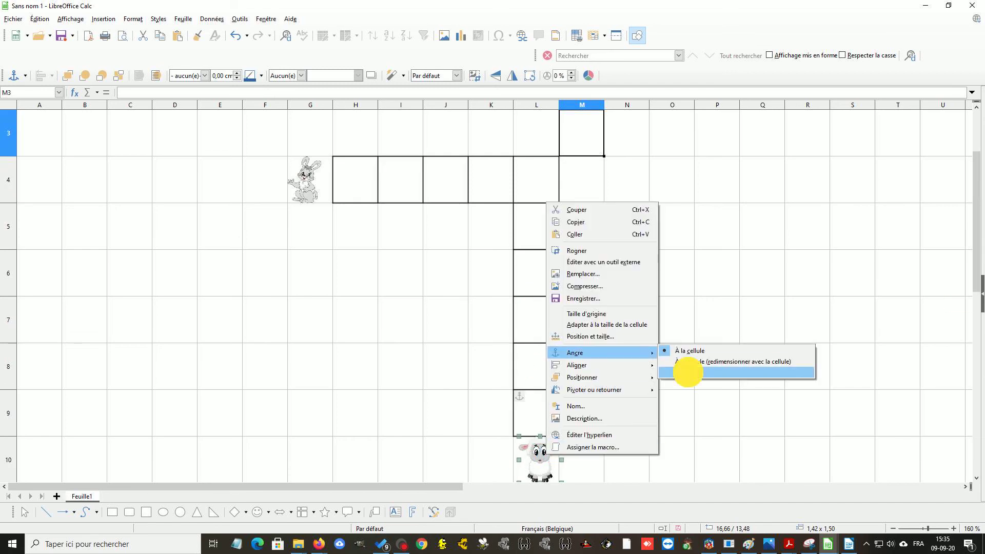
Move the lamb image out to cell P7, and from there far down column L to rows 46–47
mouse_move(540, 456)
left_mouse_down()
mouse_move(709, 331)
mouse_move(706, 317)
mouse_move(573, 333)
left_mouse_up()
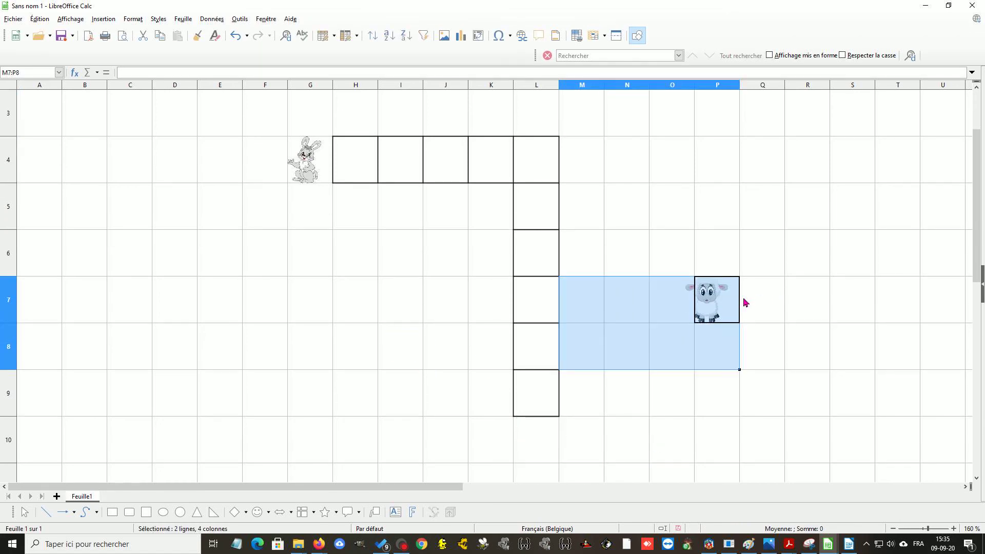
left_click_drag(719, 301, 814, 317)
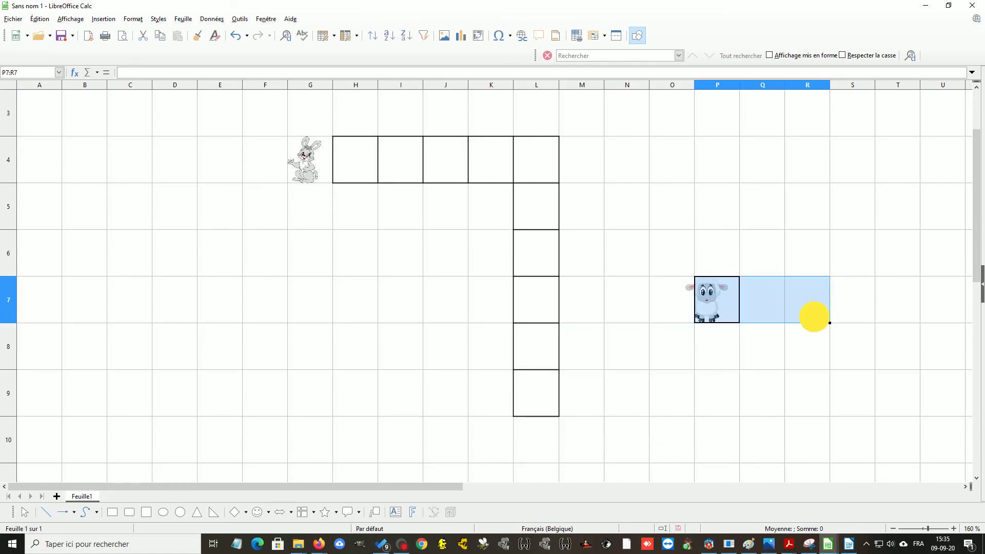
left_click(708, 301)
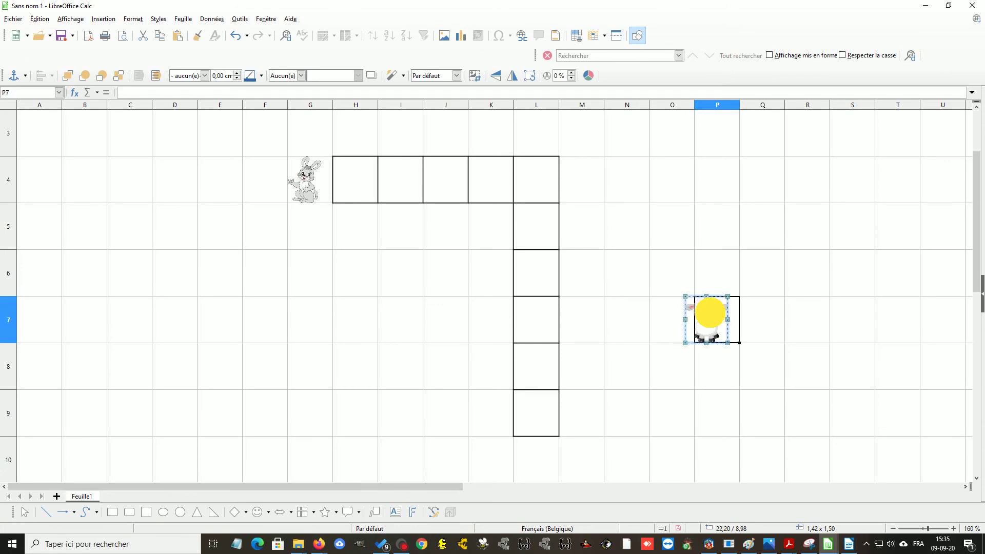
left_click_drag(709, 312, 534, 281)
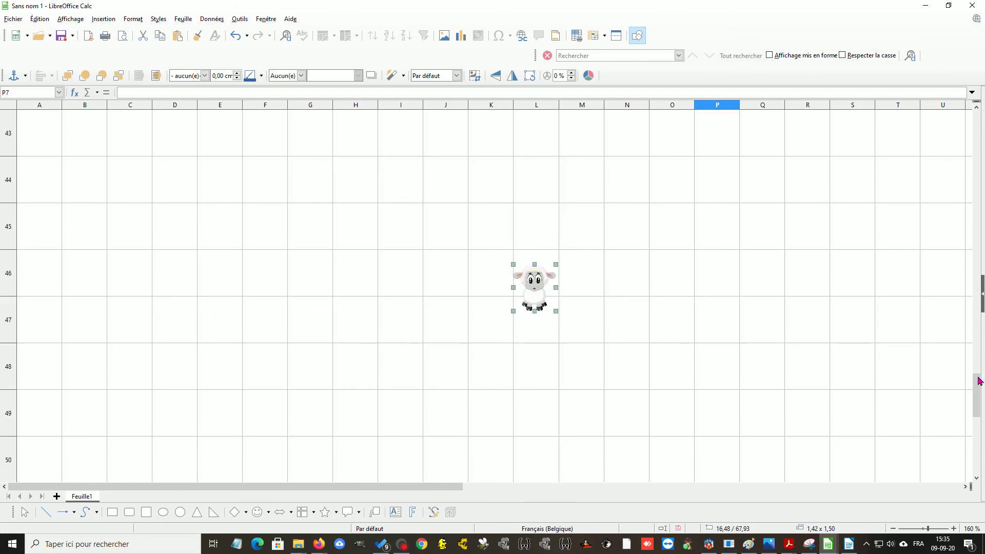
mouse_move(980, 381)
left_mouse_down()
mouse_move(975, 396)
mouse_move(975, 352)
mouse_move(975, 392)
mouse_move(975, 379)
left_mouse_up()
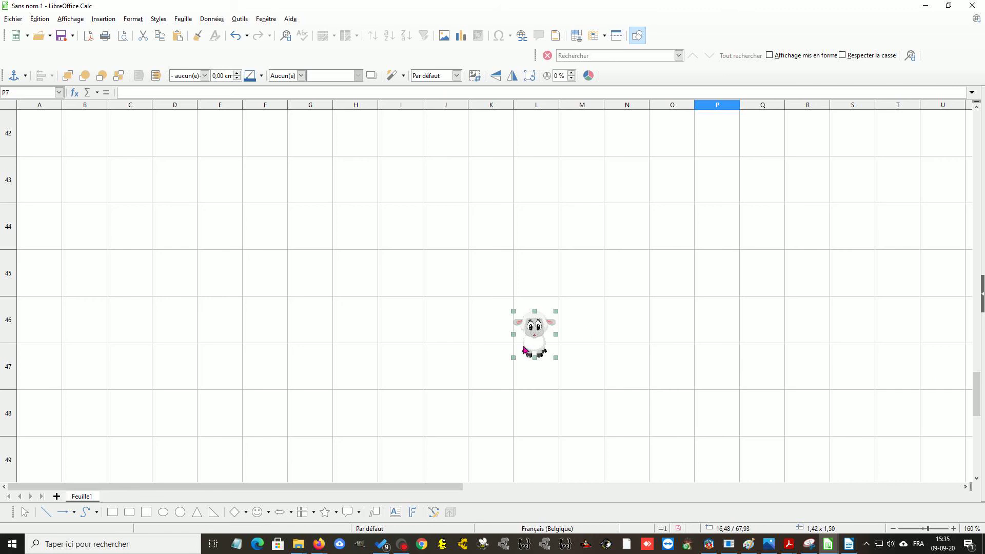
Bring the lamb image back up the sheet into cell L10, just below the bordered column, and deselect it
left_click_drag(524, 350, 521, 310)
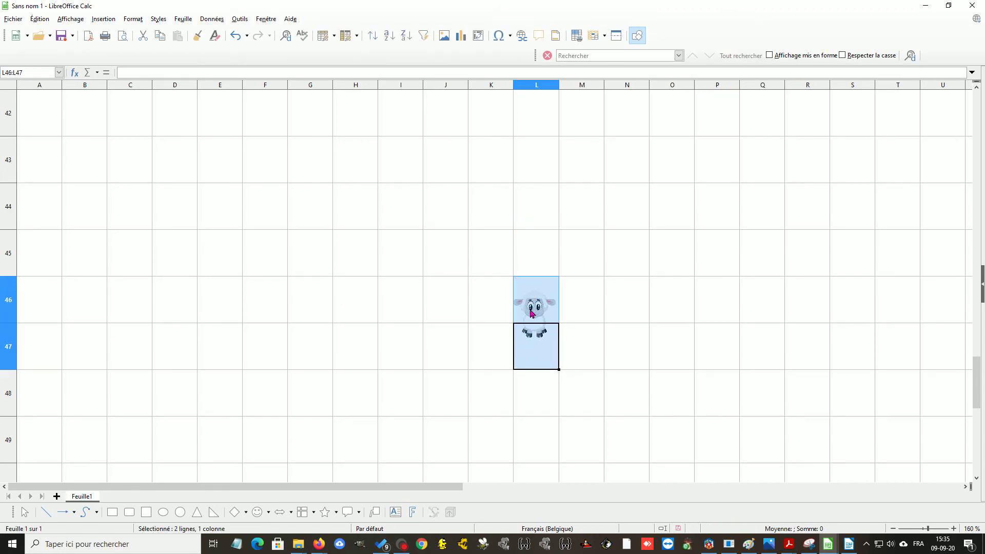
left_click(532, 308)
left_click(530, 307)
left_click(534, 333)
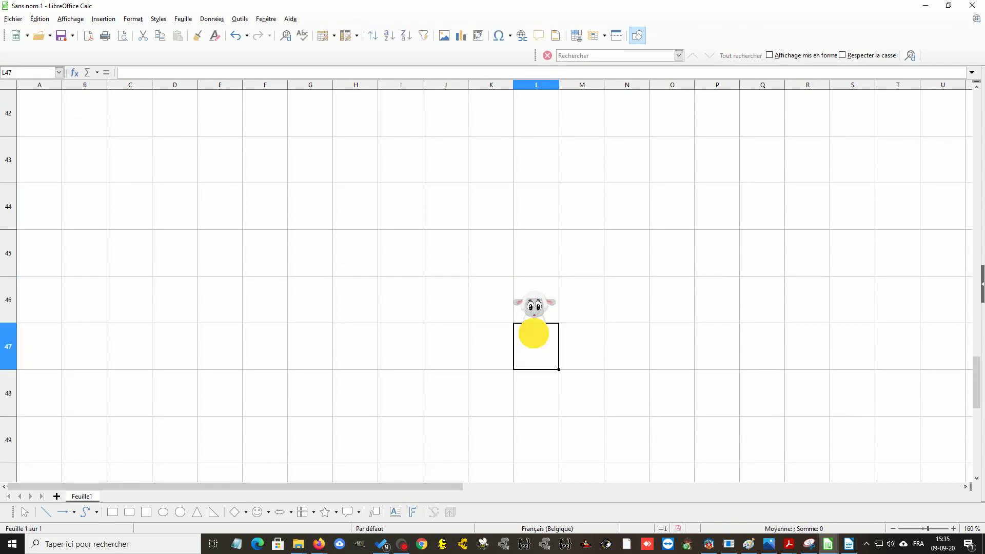
left_click(534, 308)
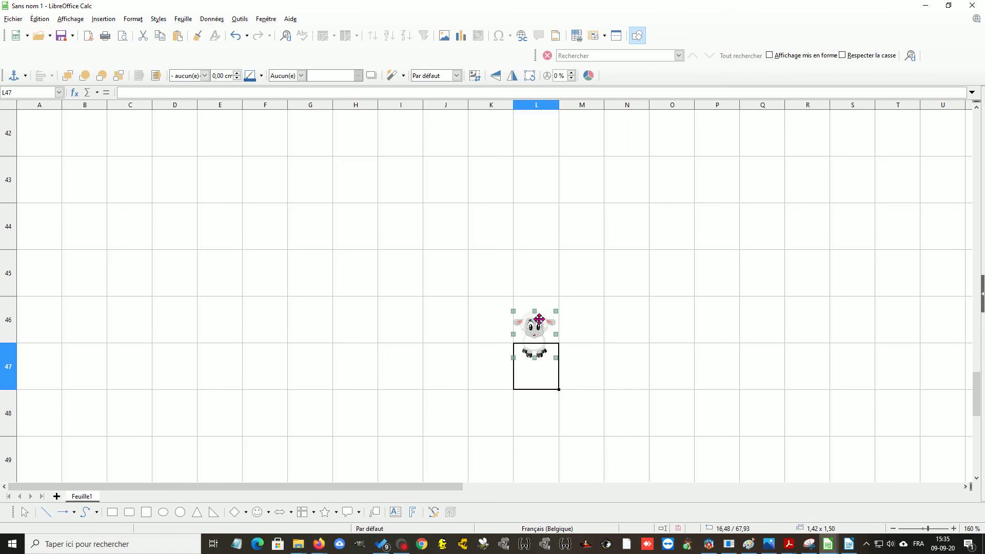
left_click_drag(539, 319, 480, 444)
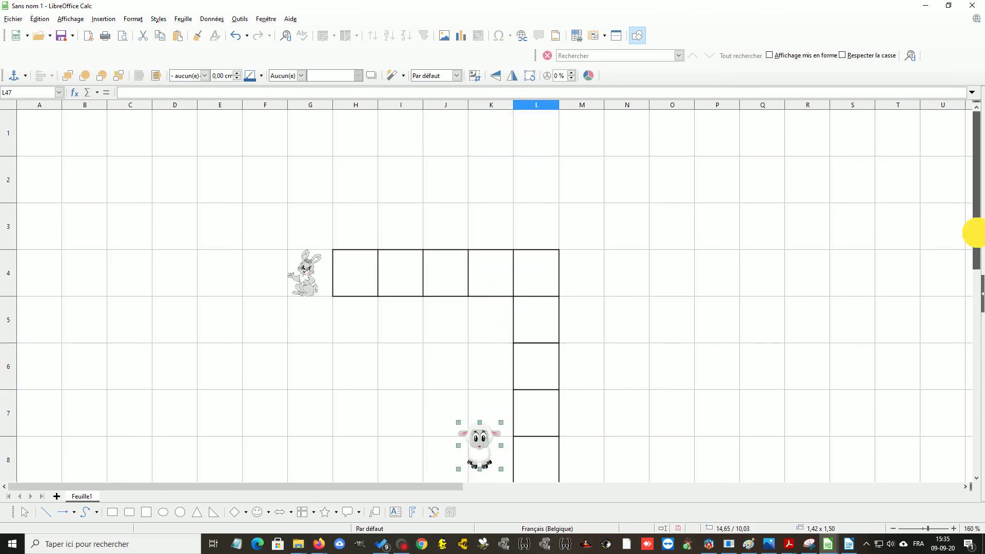
left_click_drag(973, 232, 967, 300)
left_click_drag(473, 308, 530, 413)
left_click(444, 376)
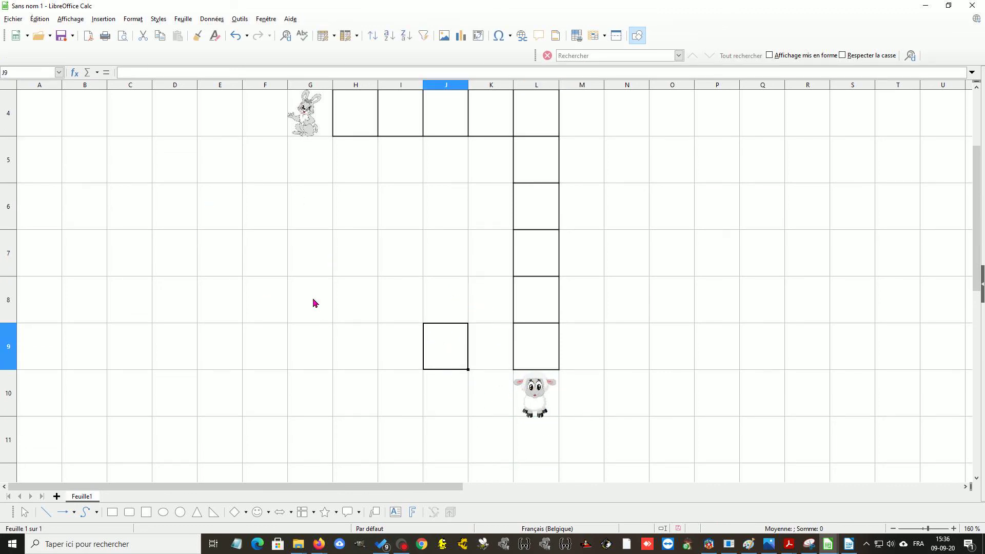
Insert the image teeth-1670434_640.png at cell J9
left_click(102, 18)
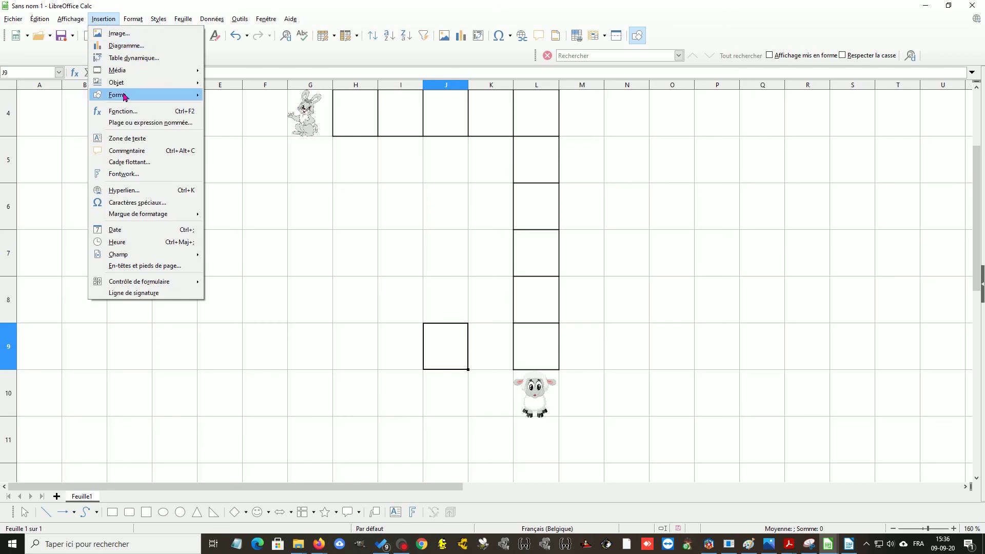
left_click(118, 36)
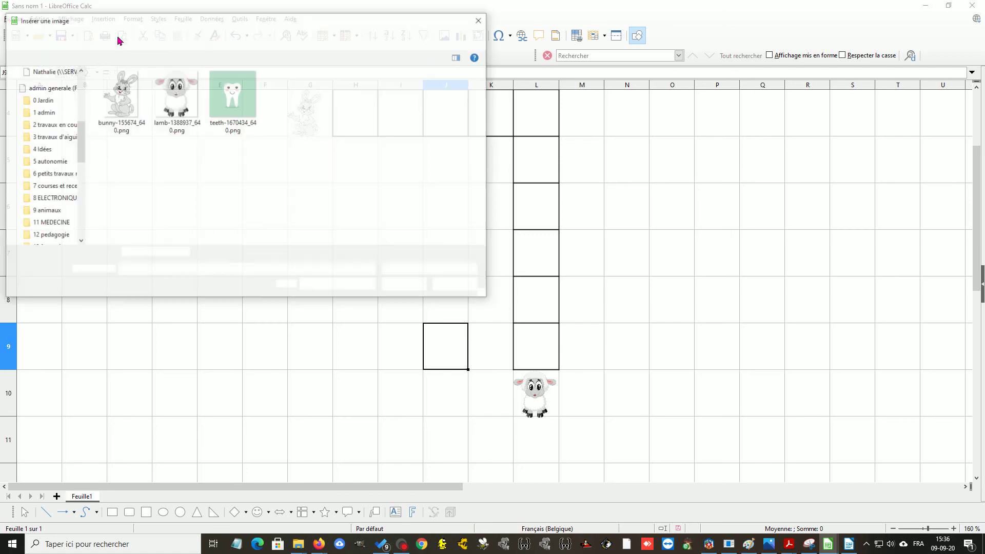
left_click(234, 101)
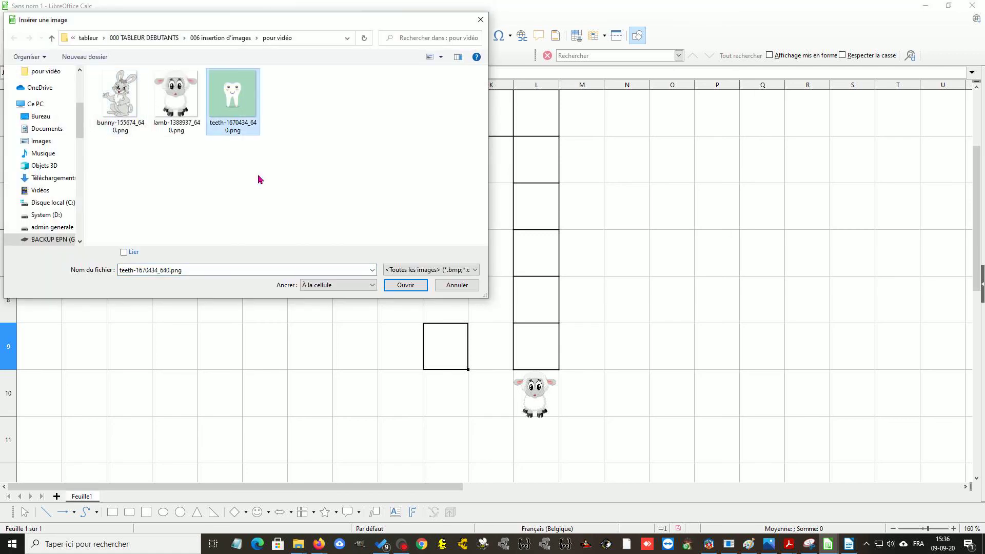
left_click(404, 285)
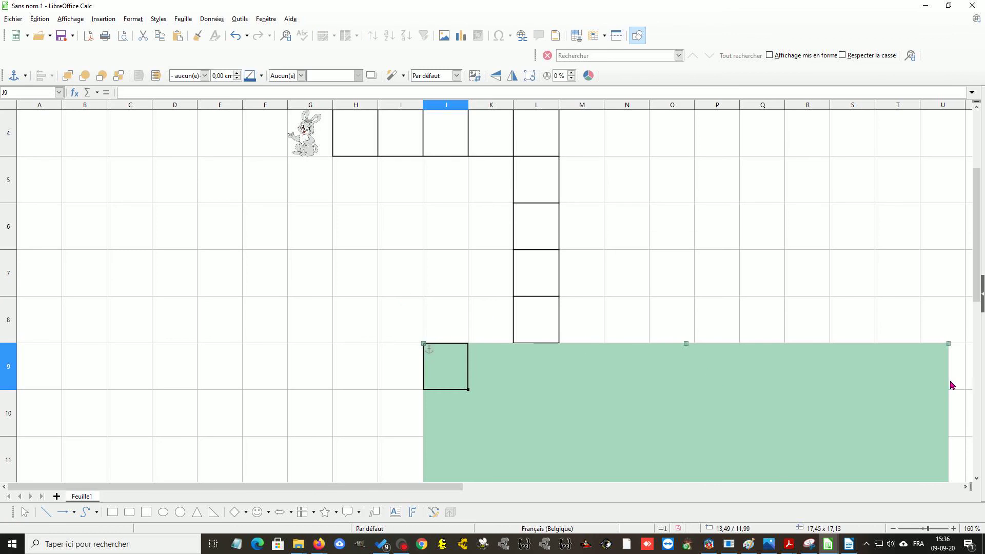
Shrink the tooth image to about 4 × 4 cm and move it over columns E to G, rows 9 to 11
left_click_drag(974, 260, 974, 286)
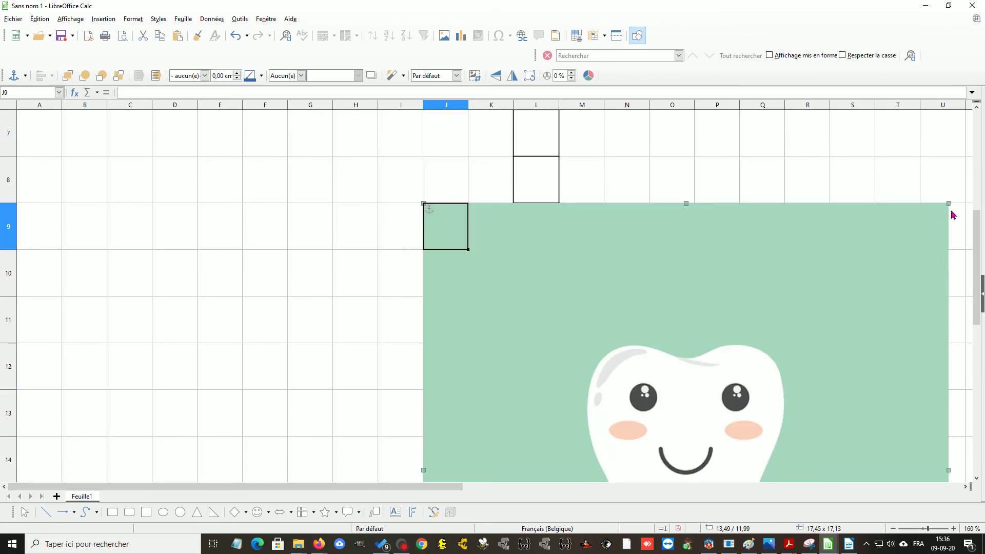
left_click_drag(948, 202, 643, 397)
scroll(684, 398, "down", 2)
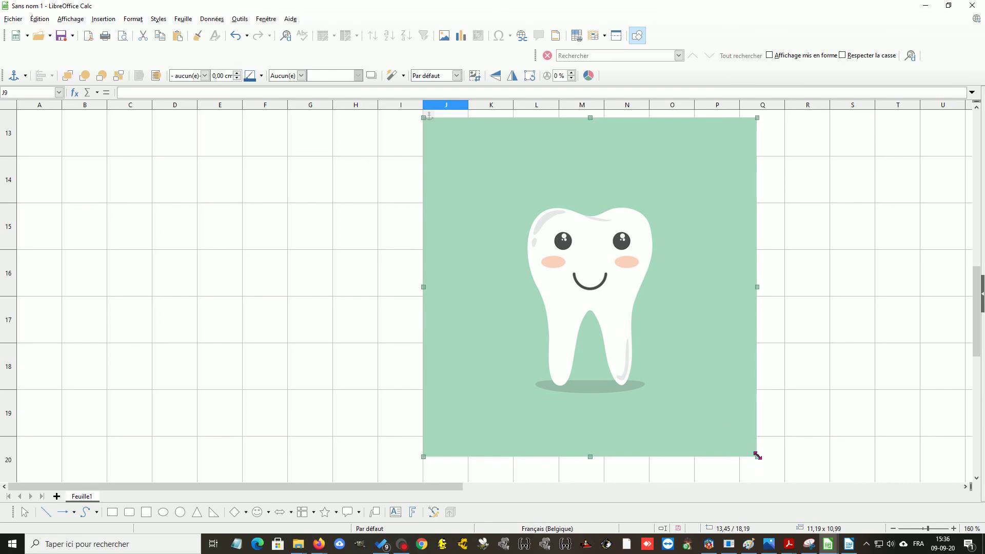
left_click_drag(758, 456, 512, 237)
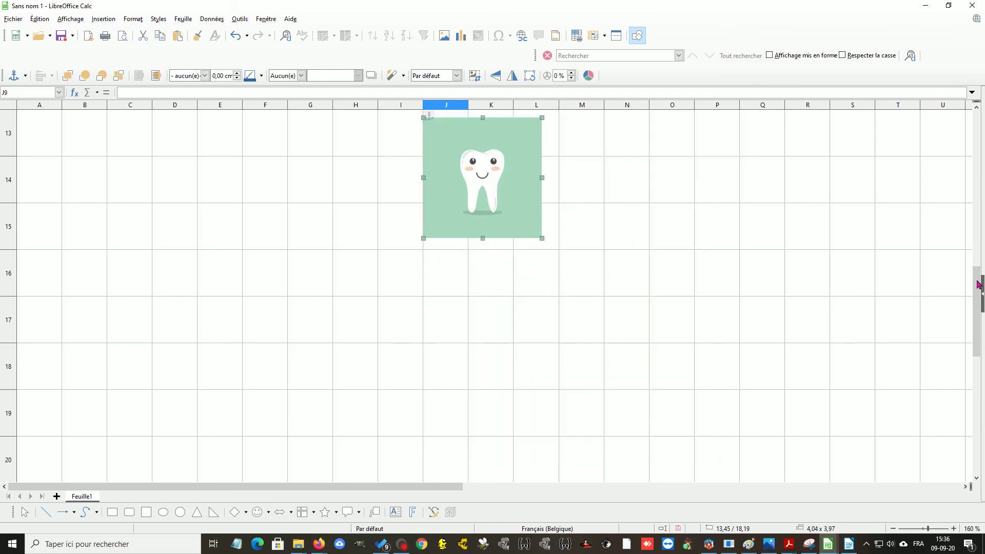
left_click_drag(977, 284, 970, 254)
left_click_drag(457, 369, 236, 191)
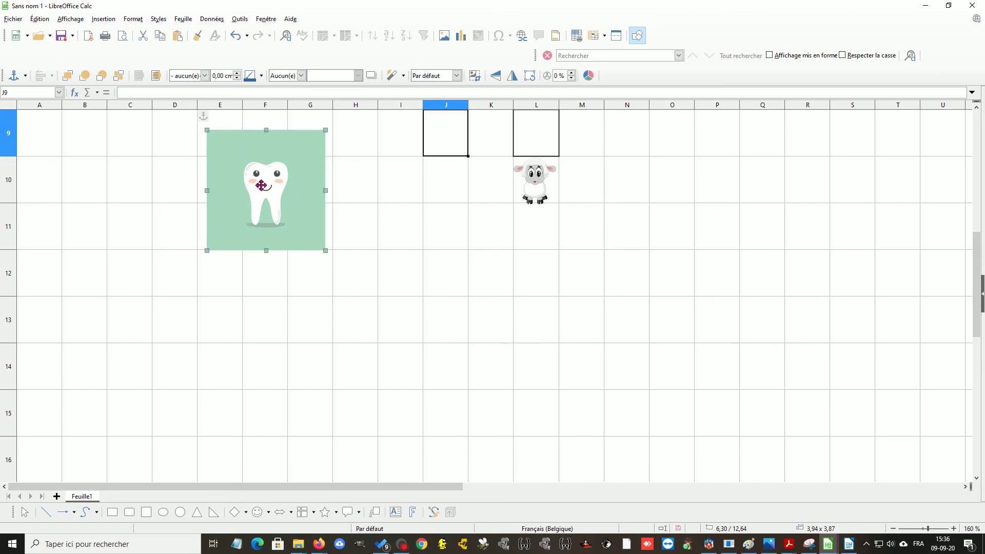
Try sending the tooth image behind the cell grid with "À l'arrière-plan", and undo that change
right_click(262, 186)
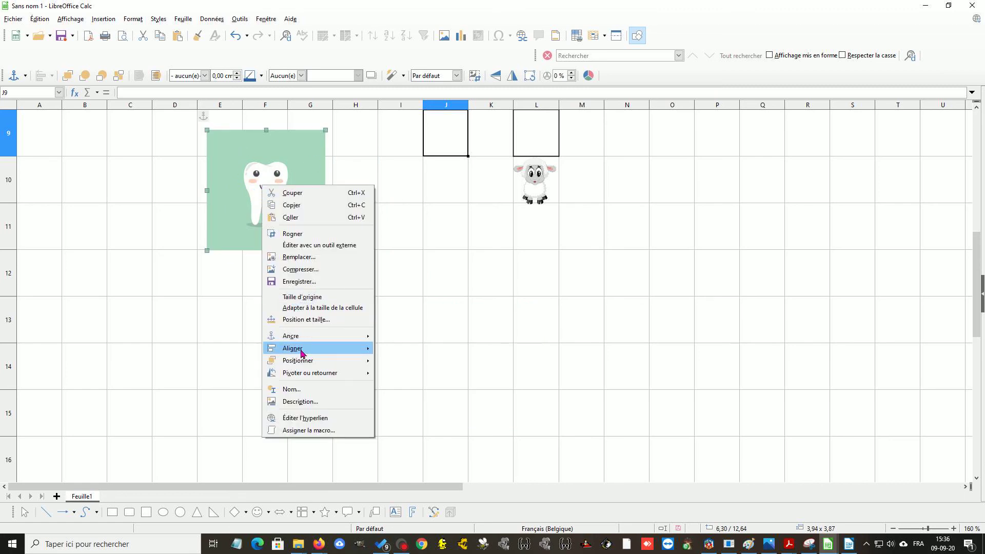
mouse_move(301, 354)
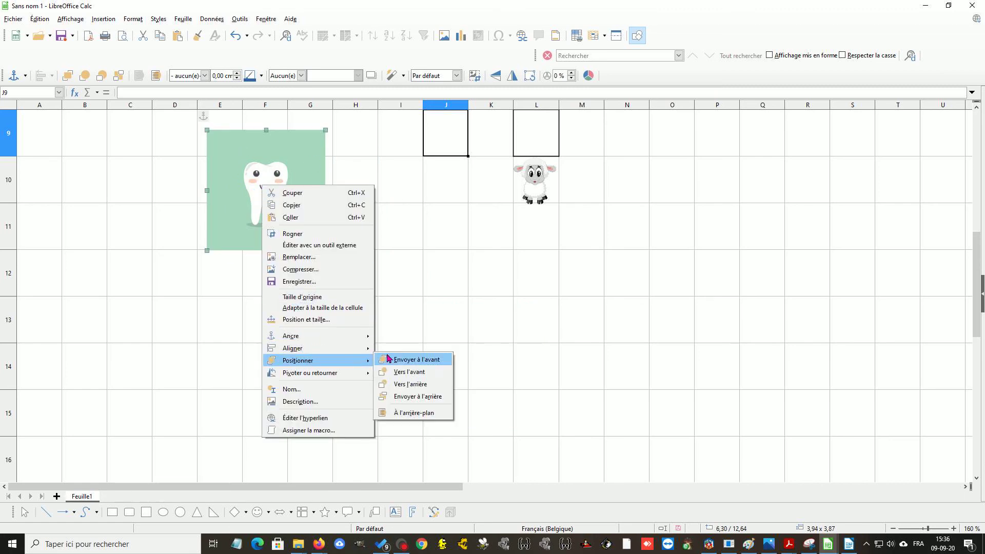
left_click(411, 413)
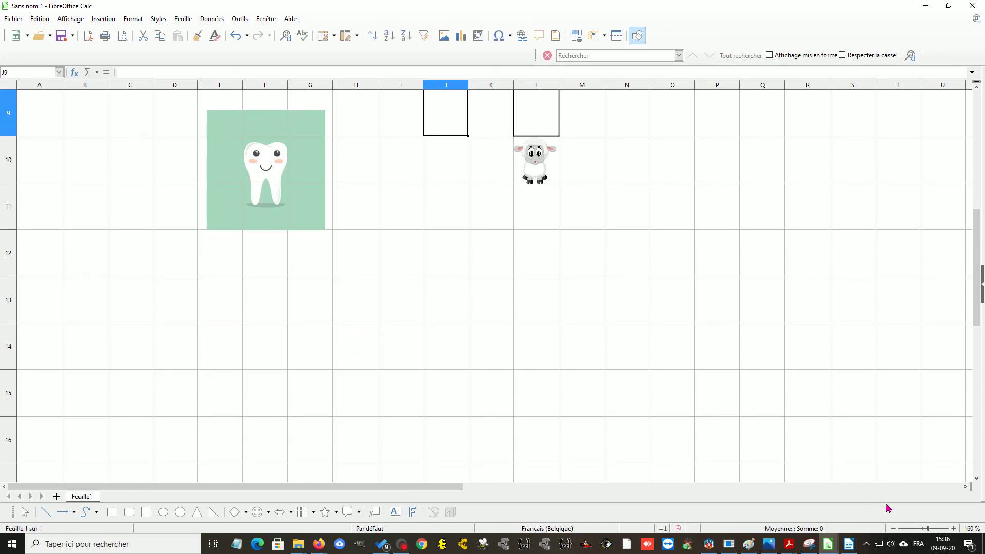
left_click_drag(927, 533, 937, 534)
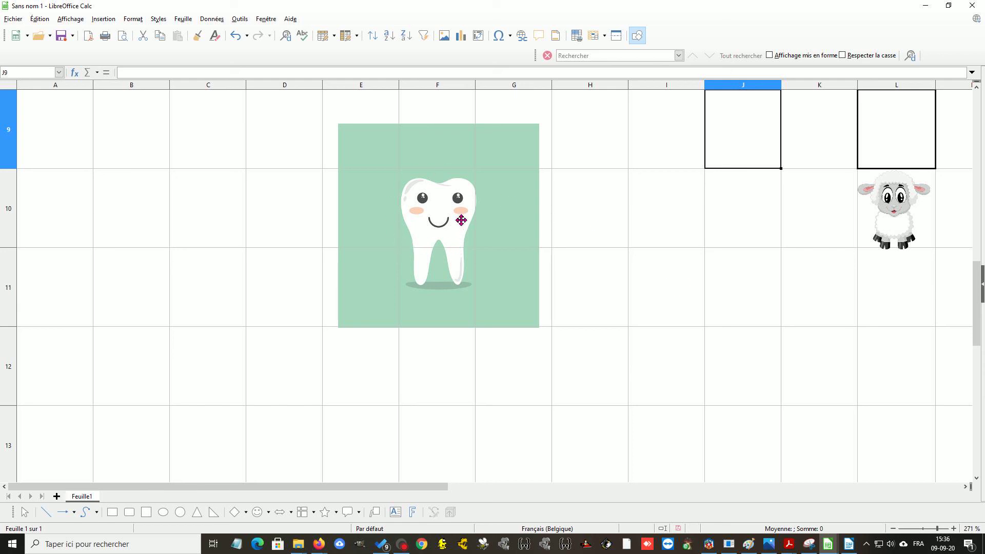
key("ctrl+z")
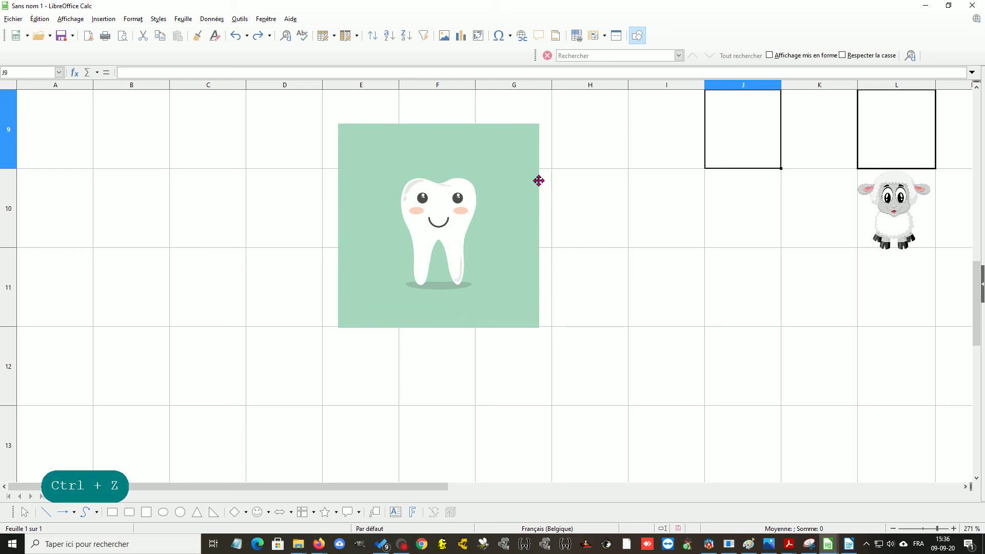
Move the lamb image onto the lower part of the tooth image so that the two overlap
left_click(894, 219)
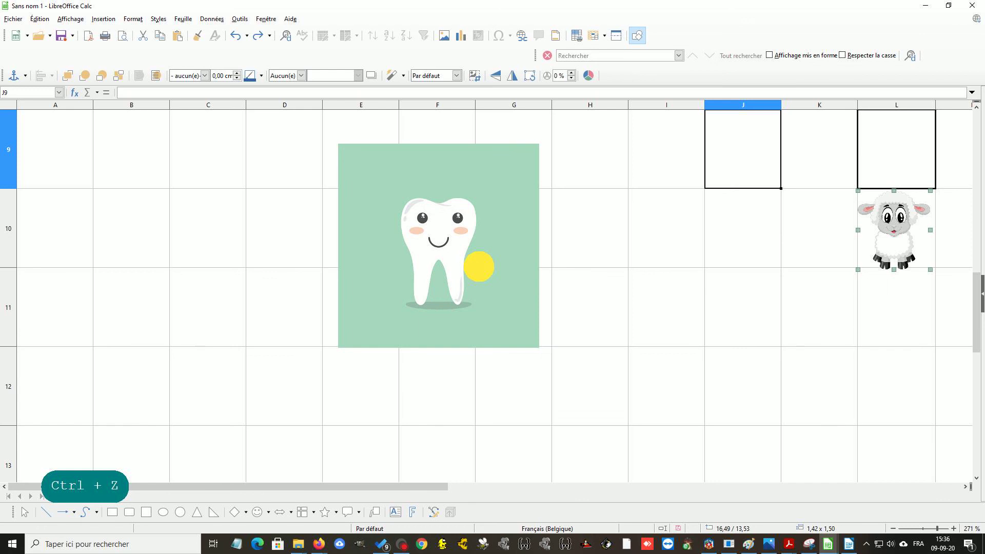
left_click_drag(896, 229, 462, 271)
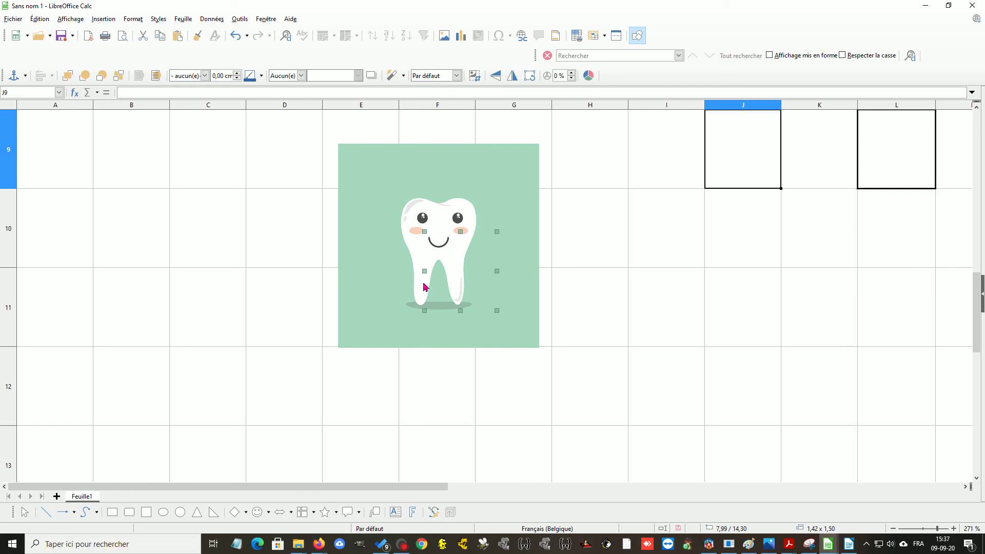
Bring the hidden lamb image forward with "Vers l'avant" and move it over the lower-right part of the tooth image
right_click(464, 262)
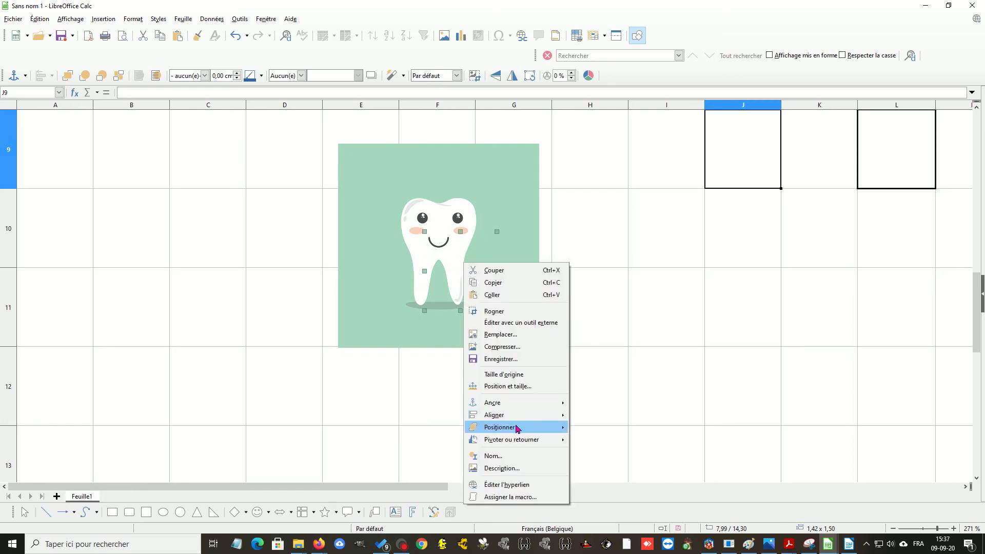
mouse_move(518, 428)
left_click(605, 439)
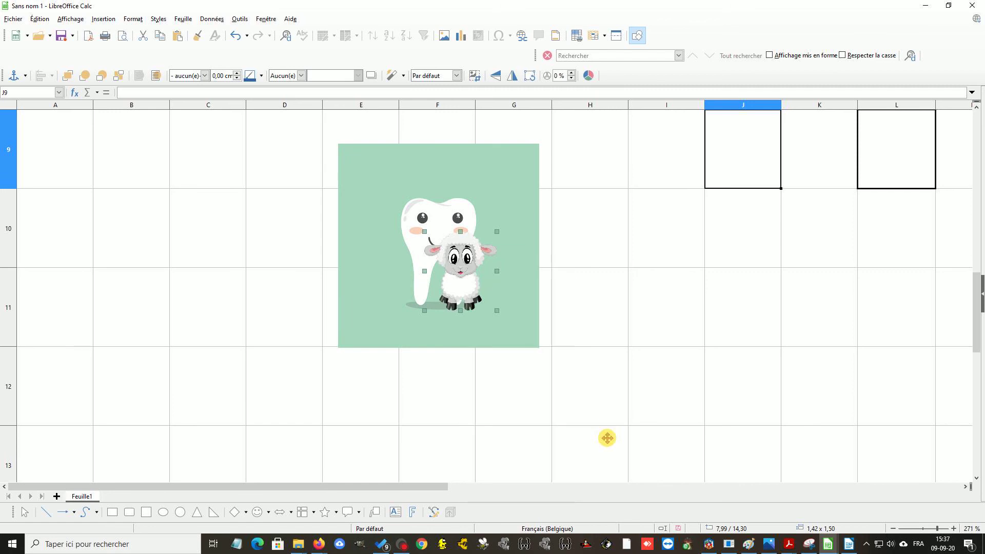
left_click_drag(460, 273, 492, 294)
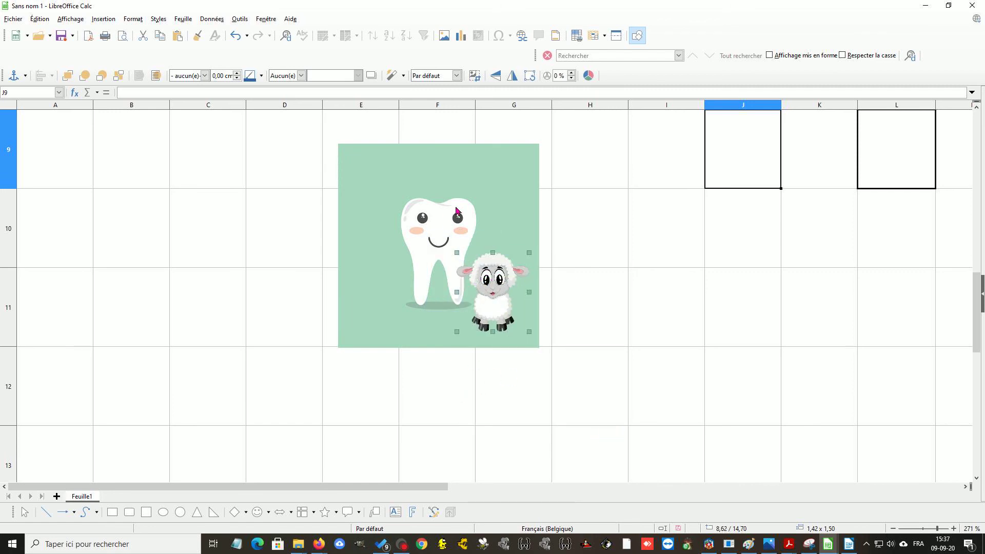
Bring the tooth image in front of the lamb with "Vers l'avant", and send it behind again with "Vers l'arrière"
left_click(491, 227)
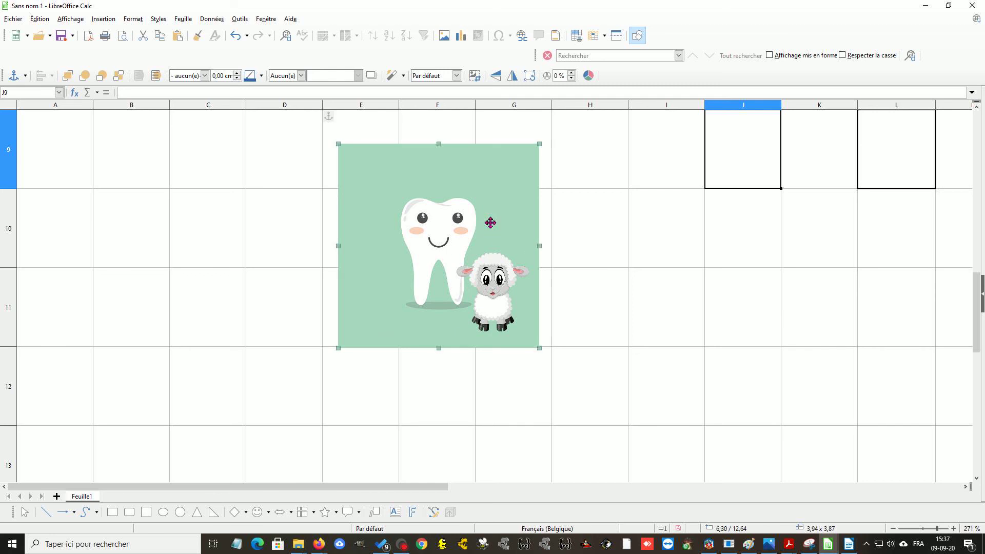
right_click(491, 226)
mouse_move(522, 399)
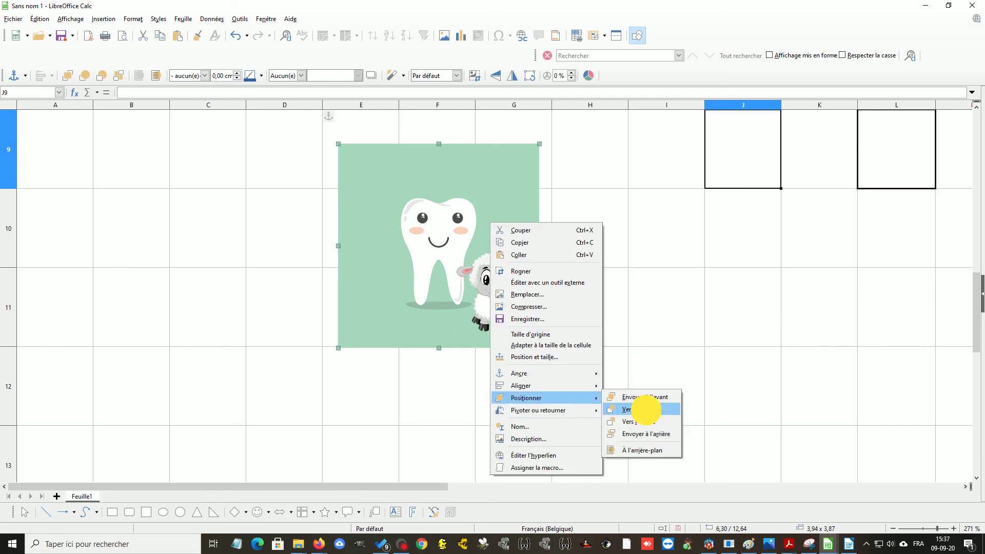
left_click(646, 411)
right_click(473, 292)
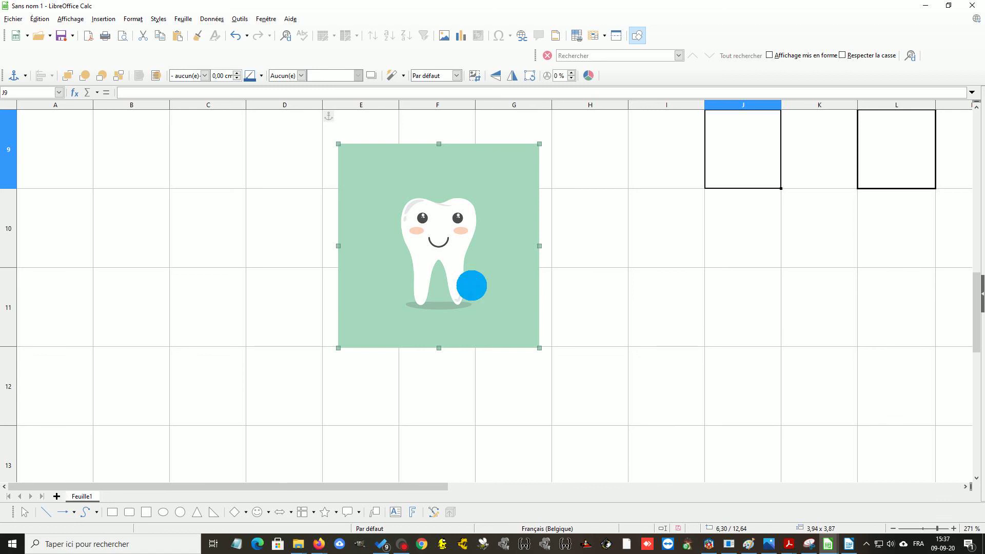
mouse_move(509, 212)
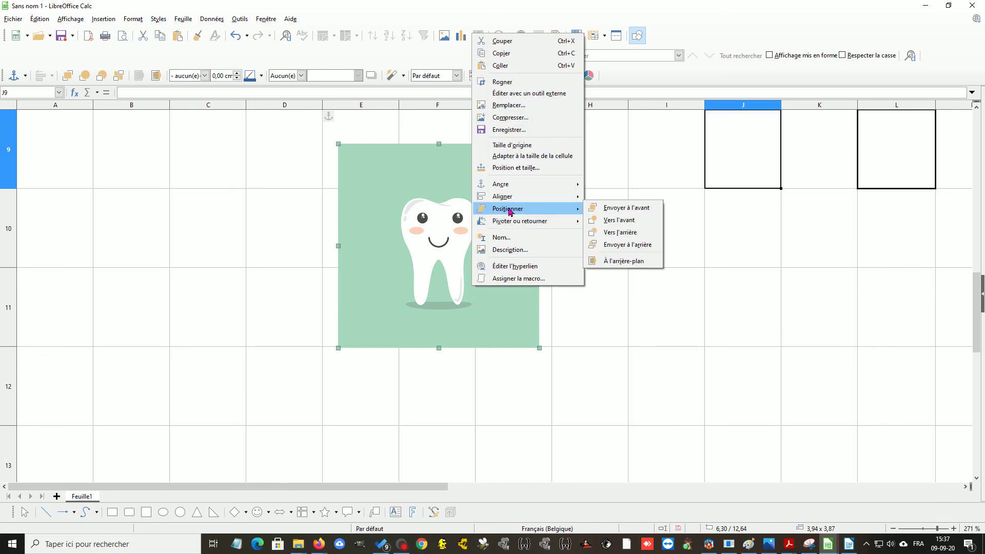
left_click(616, 232)
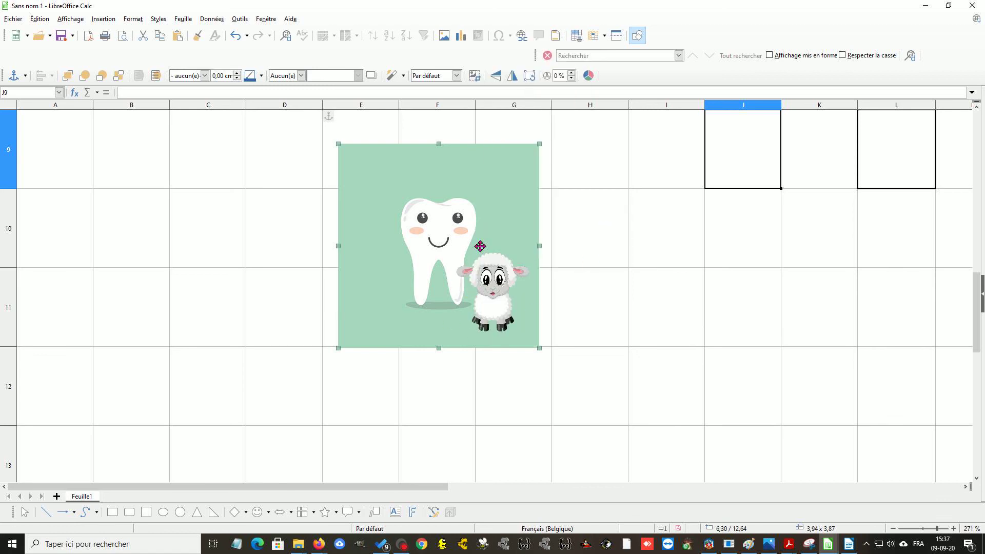
Send the tooth image behind the cell grid with "À l'arrière-plan" and test selecting the cells and images in that area
right_click(485, 221)
mouse_move(529, 396)
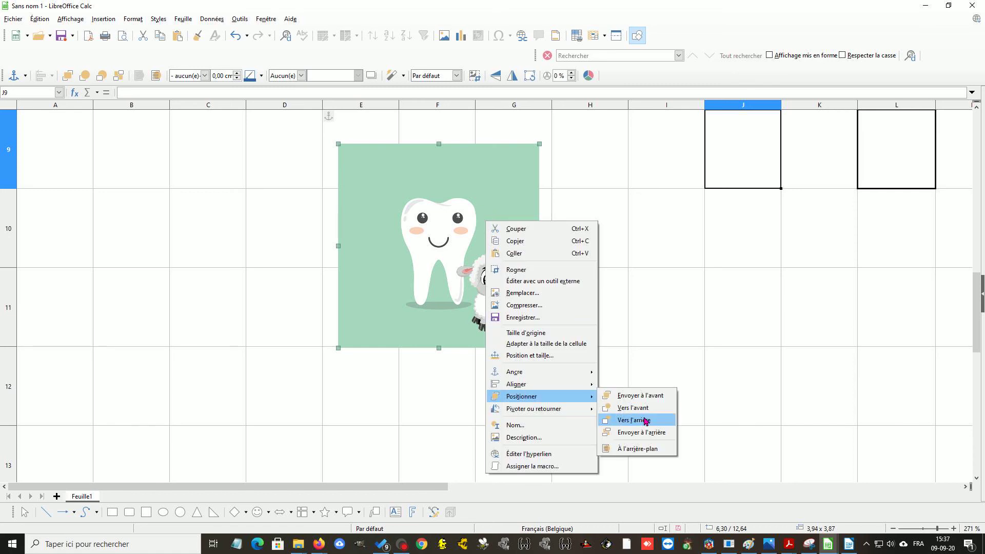
left_click(638, 448)
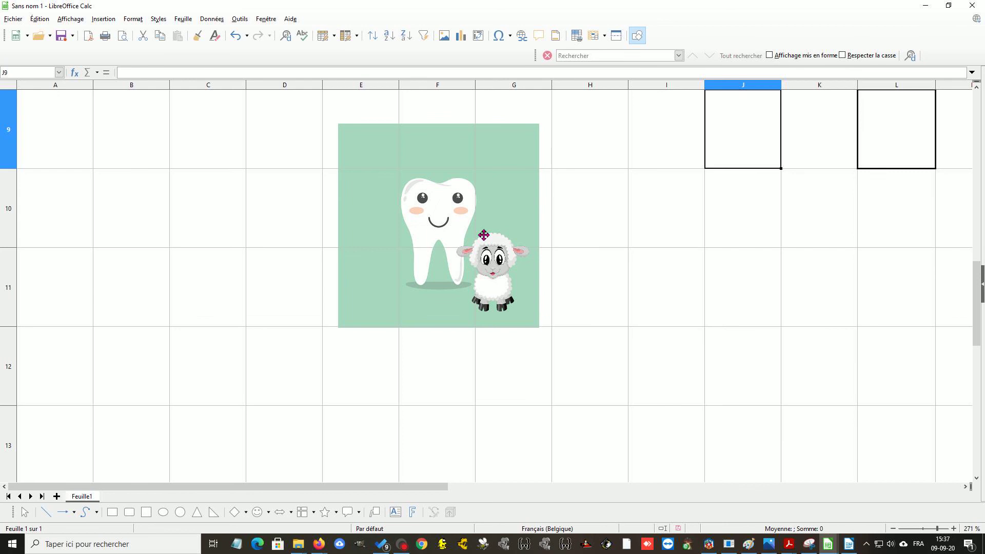
left_click_drag(628, 257, 444, 145)
left_click(377, 185)
left_click(419, 217)
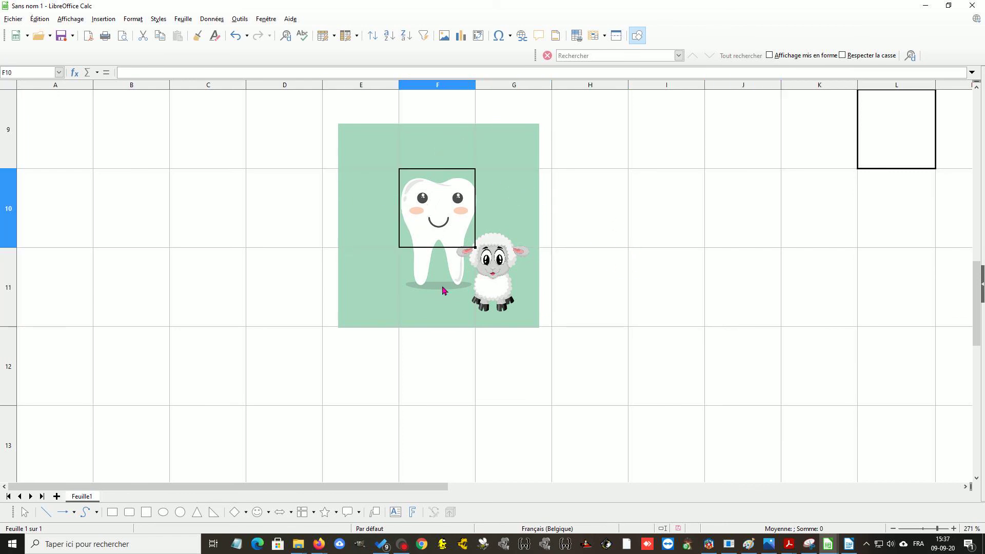
left_click(442, 286)
left_click(385, 285)
left_click(483, 282)
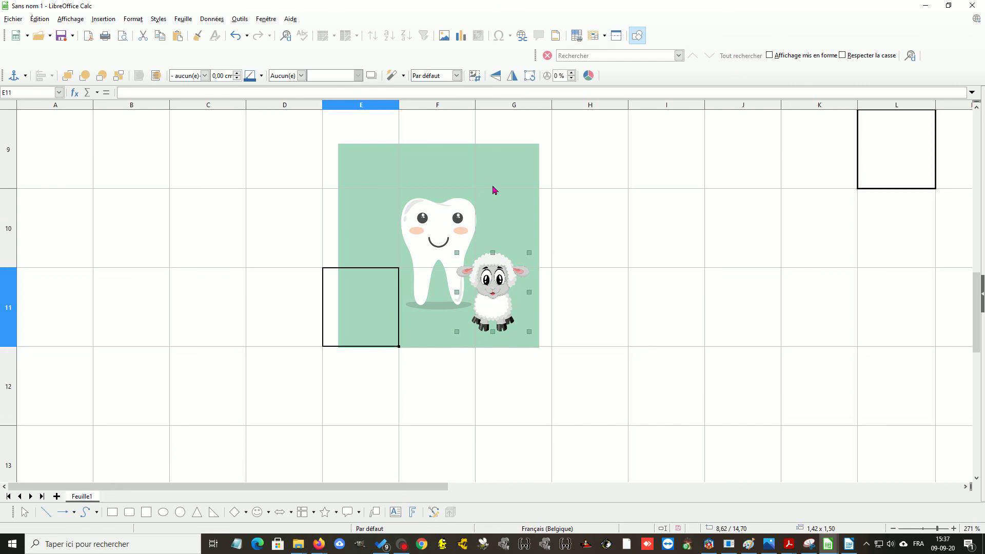
left_click(484, 206)
Undo the last seven image changes and redo three of them to restore the lamb in front of the tooth
key("ctrl+z")
key("ctrl+z")
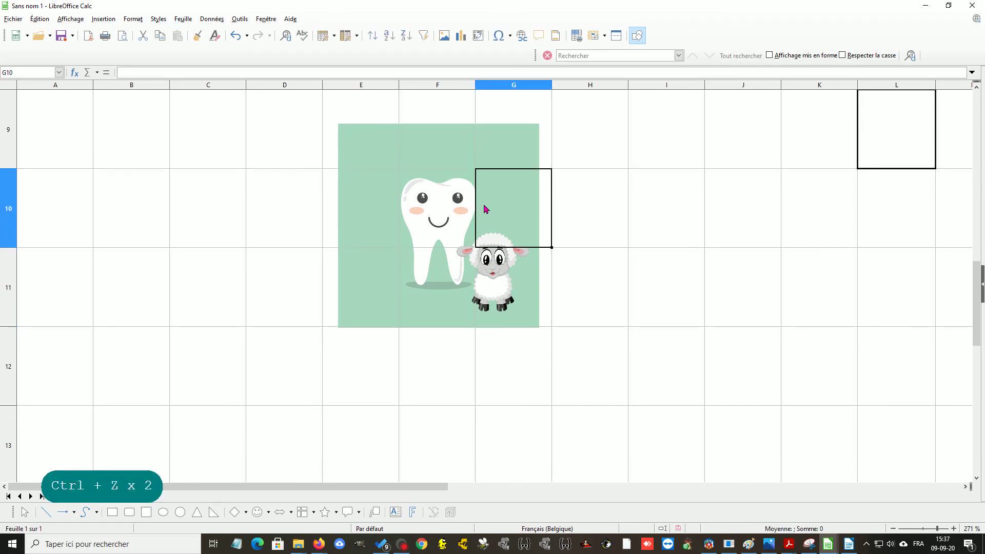
key("ctrl+z")
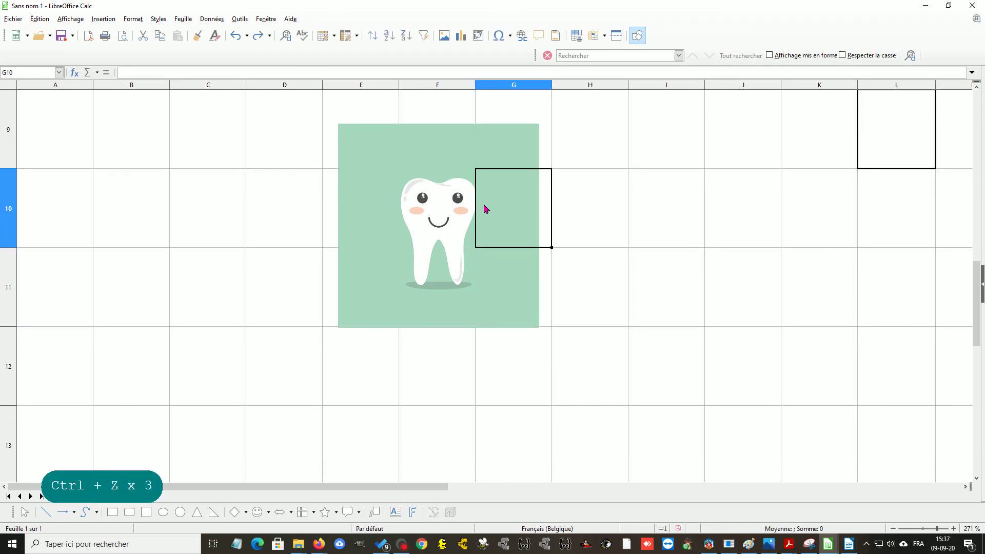
key("ctrl+z")
key("ctrl+z")
key("ctrl+z")
key("ctrl+z")
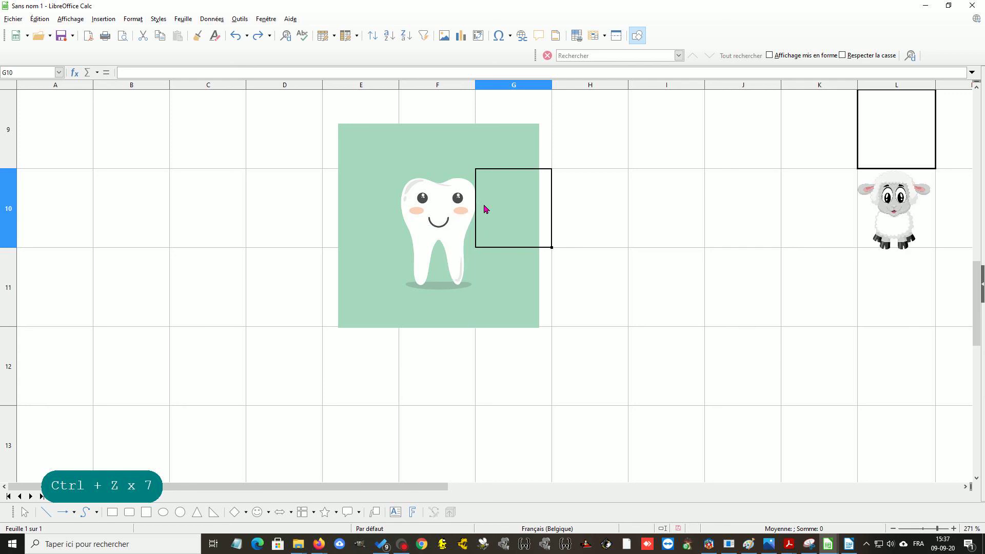
key("ctrl+y")
key("ctrl+y")
key("ctrl+y")
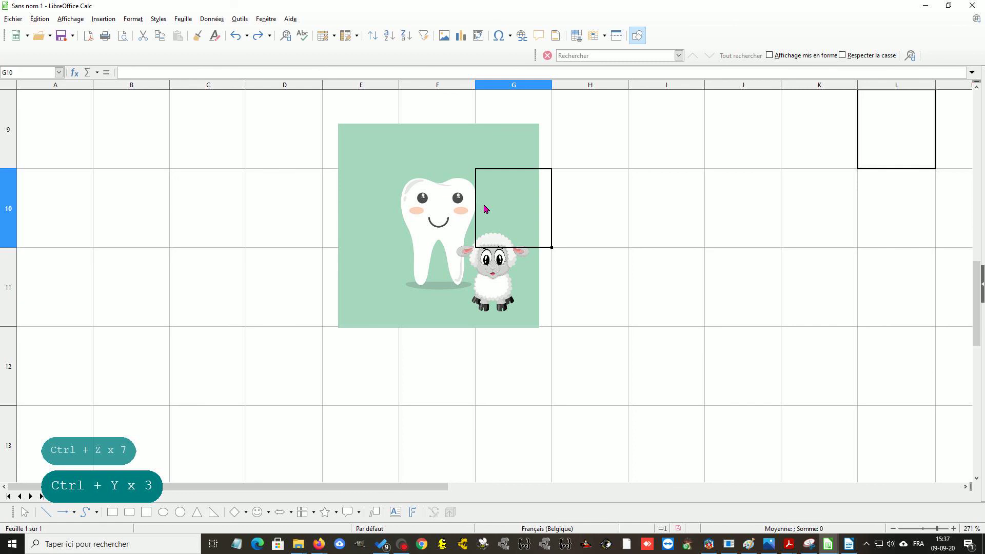
Rotate the tooth image clockwise with "Pivoter", and turn it back past upright to a slight counter-clockwise tilt
left_click(590, 242)
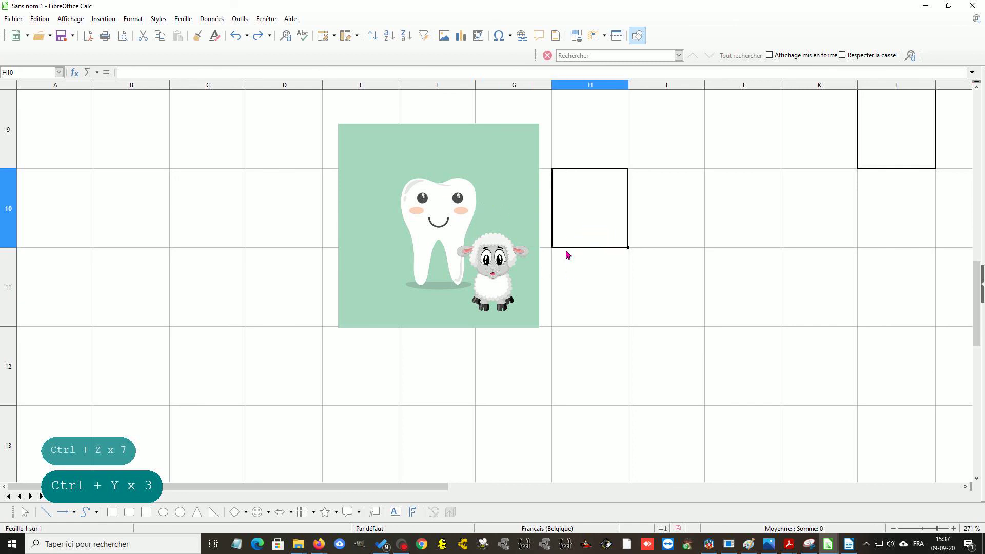
left_click(440, 226)
right_click(440, 226)
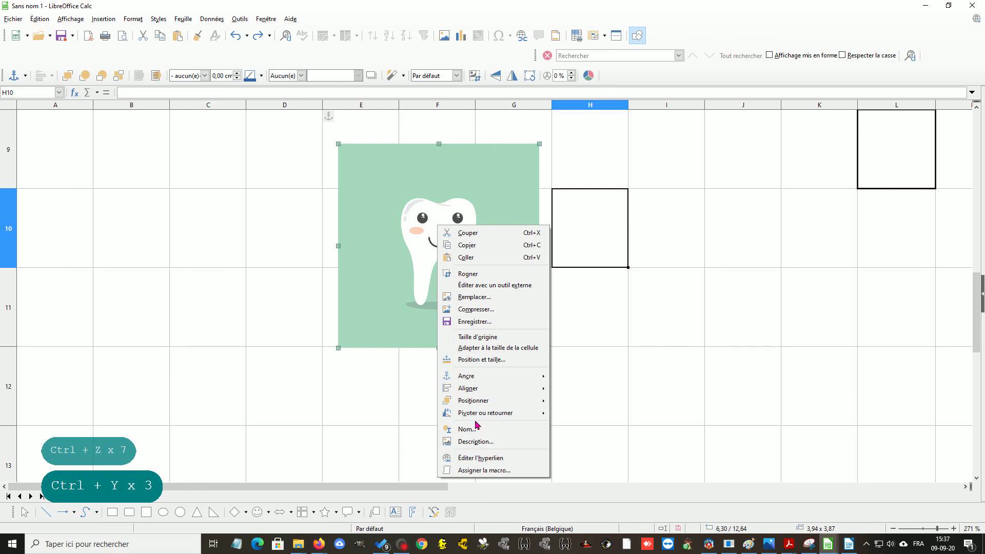
mouse_move(478, 416)
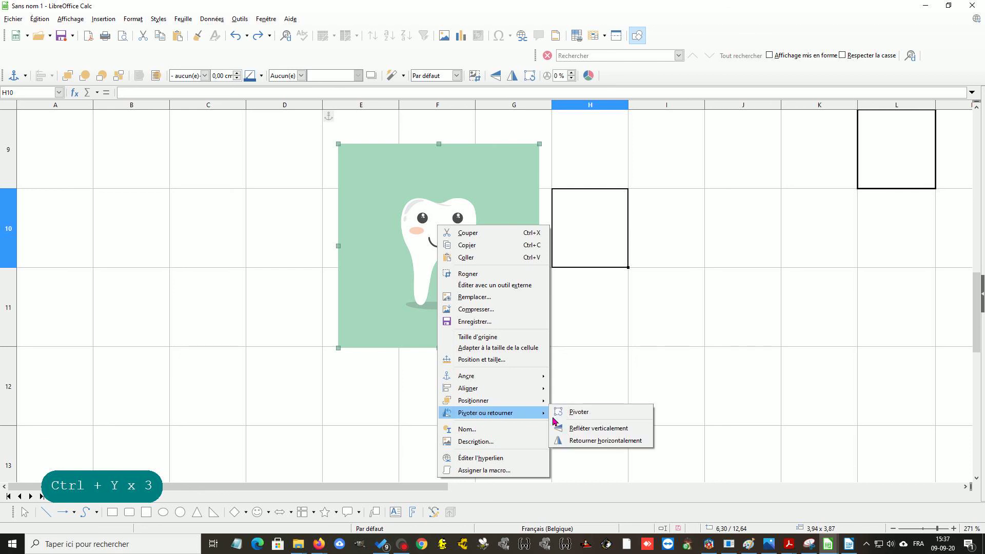
left_click(569, 412)
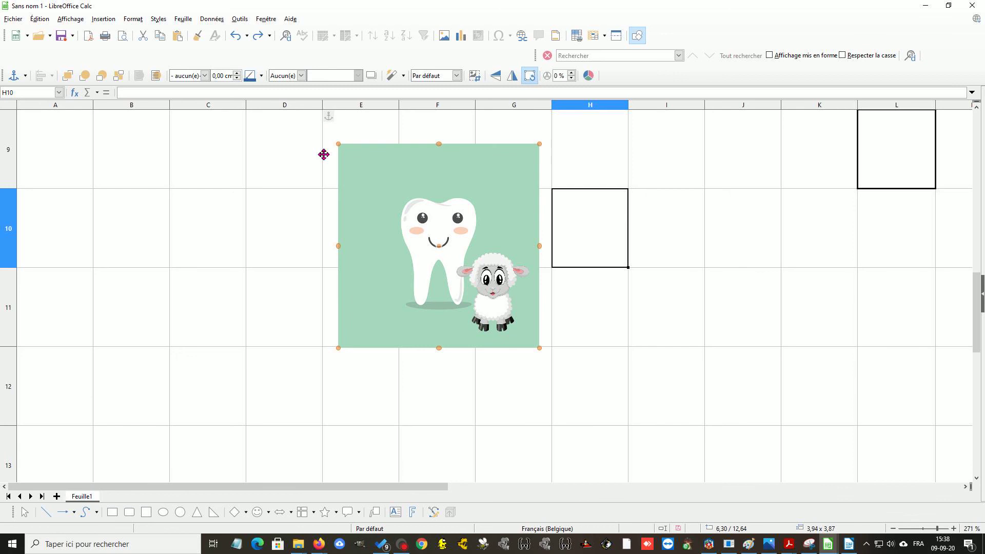
left_click_drag(338, 144, 418, 142)
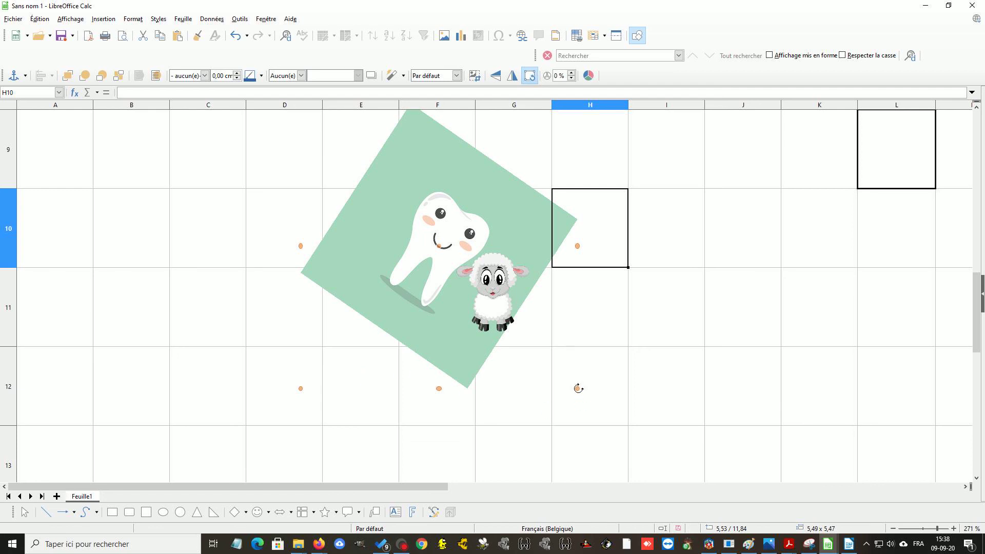
left_click_drag(579, 388, 516, 294)
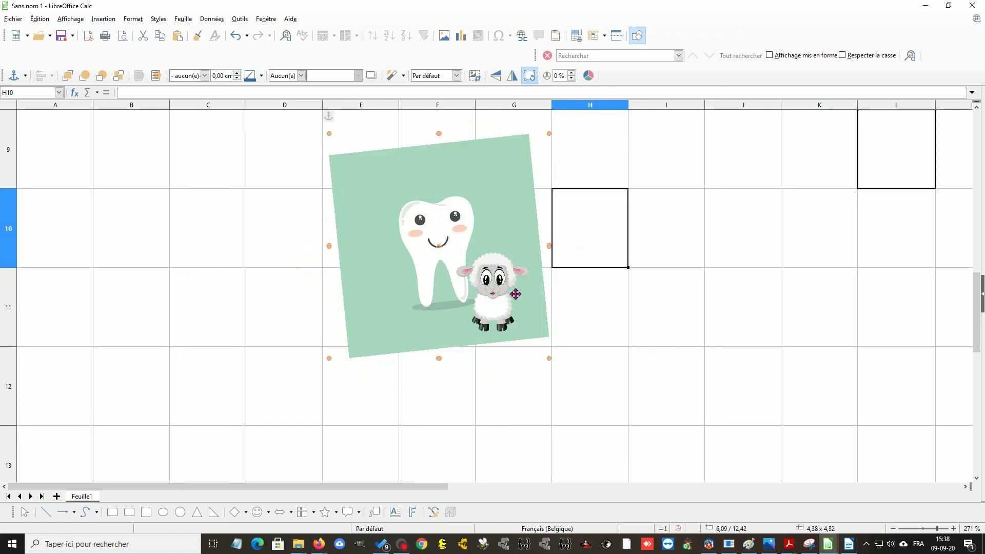
Flip the tilted tooth image vertically with "Refléter verticalement" and horizontally with "Retourner horizontalement"
right_click(497, 191)
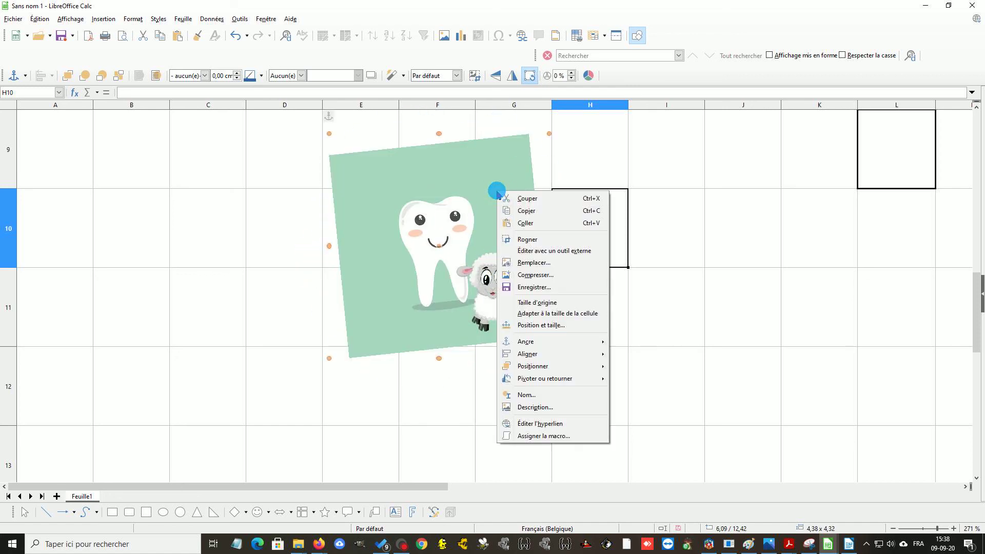
mouse_move(539, 381)
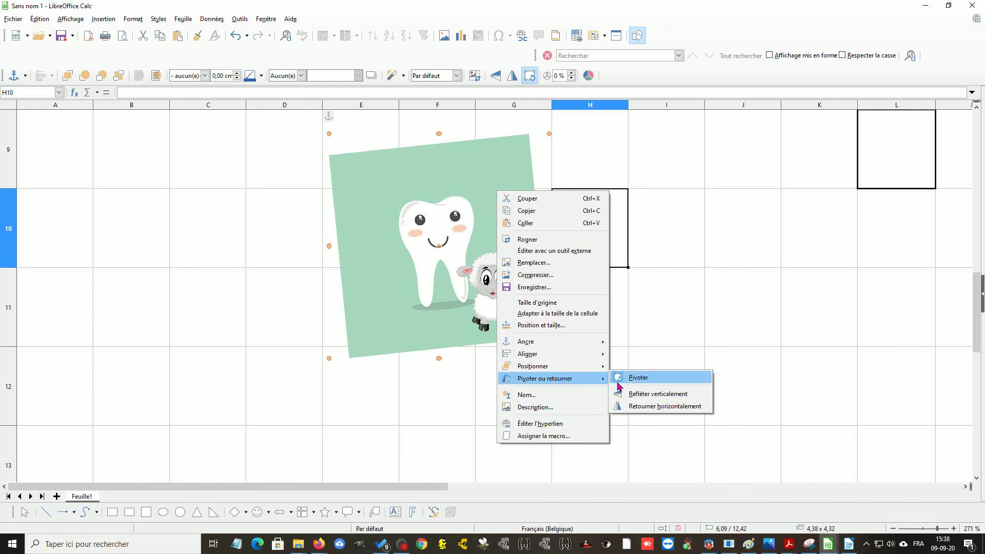
left_click(633, 393)
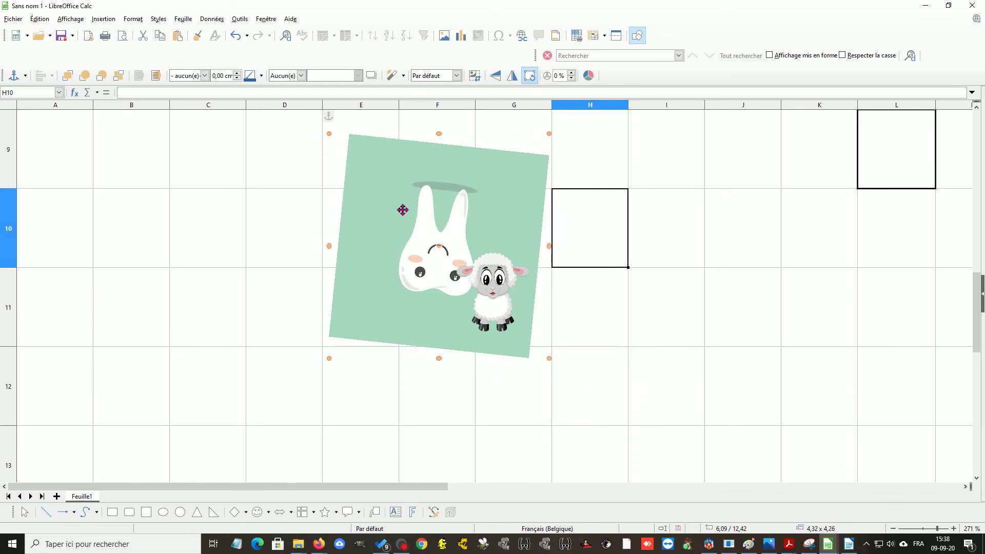
right_click(496, 226)
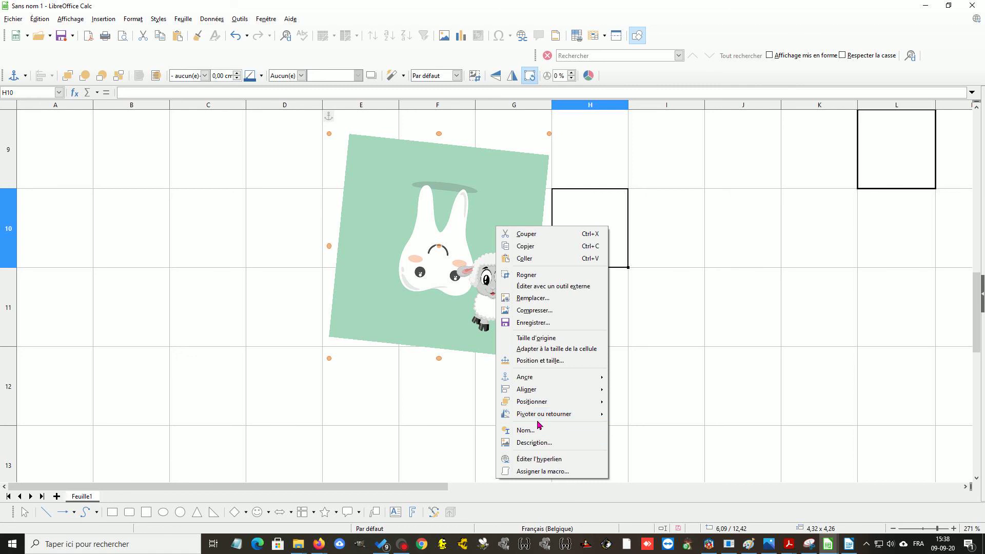
mouse_move(540, 415)
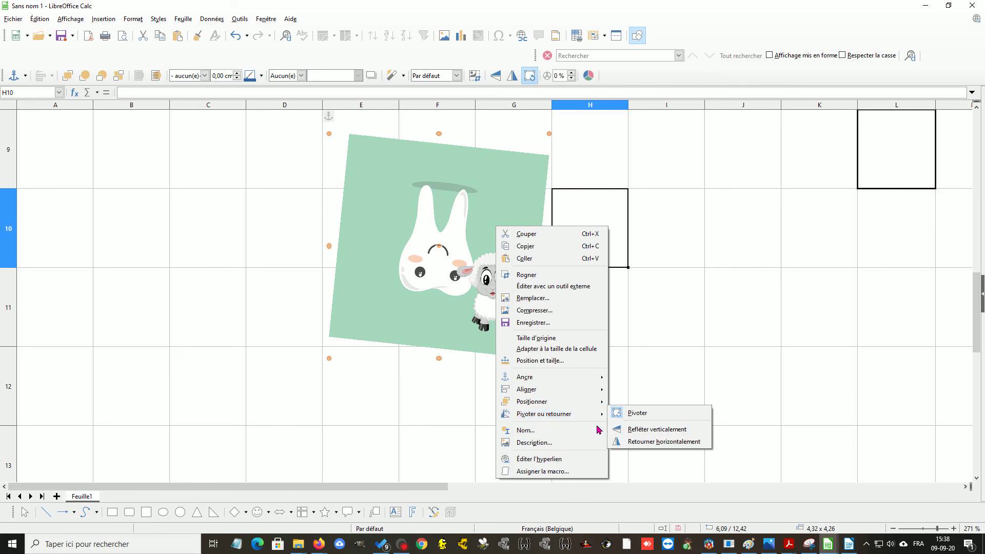
left_click(639, 444)
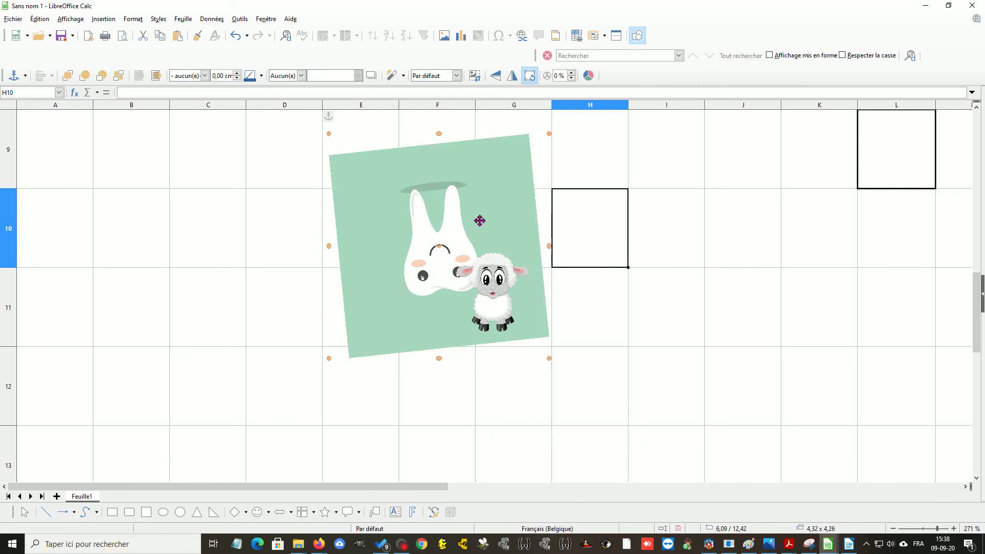
Rotate the lamb image slightly, reduce the tilt of the tooth image, and deselect the images
left_click(496, 299)
left_click_drag(496, 299, 522, 310)
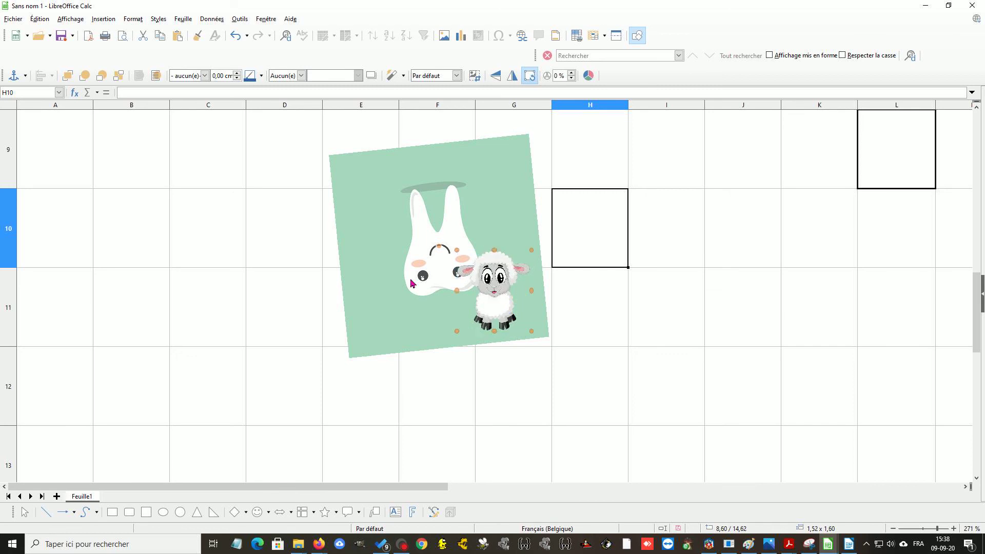
left_click(385, 248)
left_click_drag(385, 247, 162, 237)
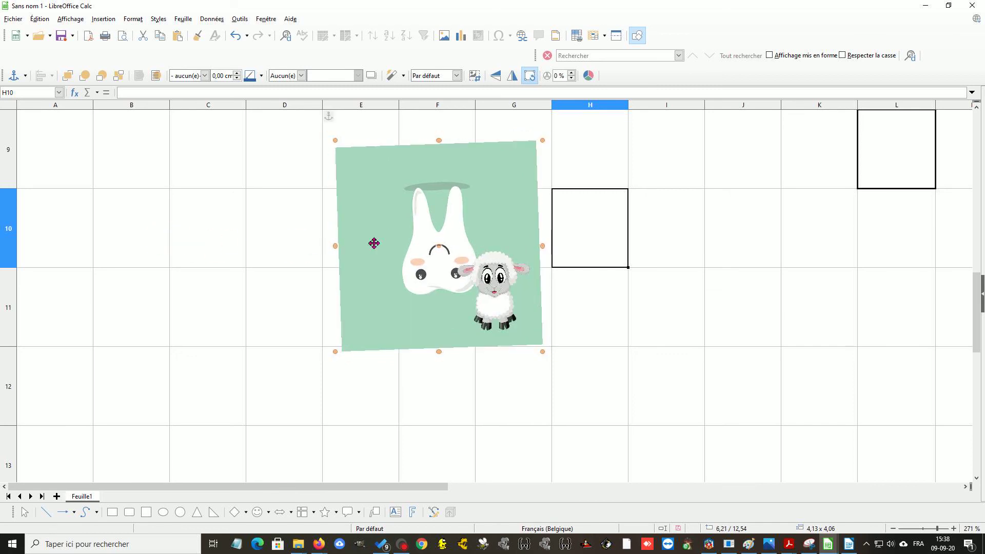
left_click(492, 293)
left_click(478, 391)
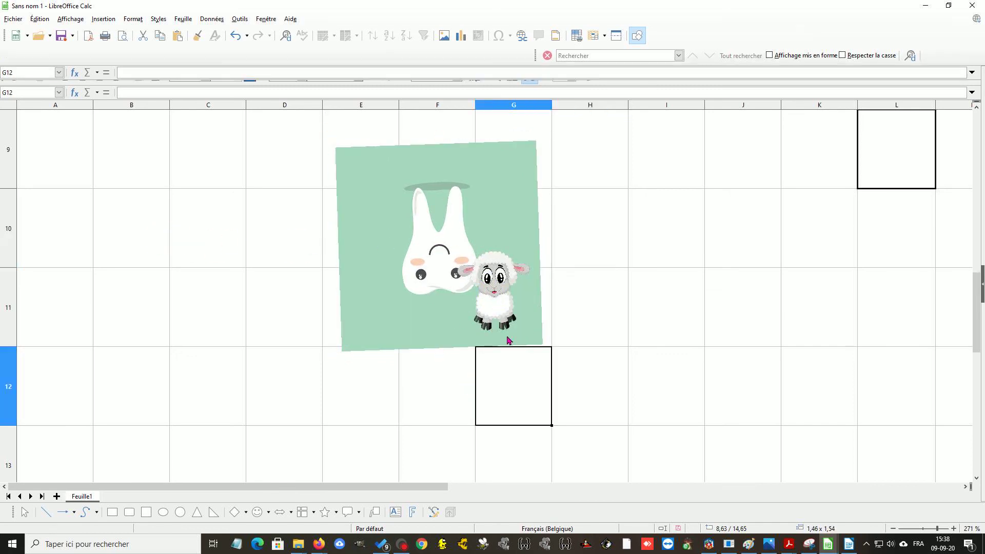
Flip the rabbit image beside the first row of the crossword vertically with "Refléter verticalement"
scroll(564, 282, "up", 3)
left_click(494, 370)
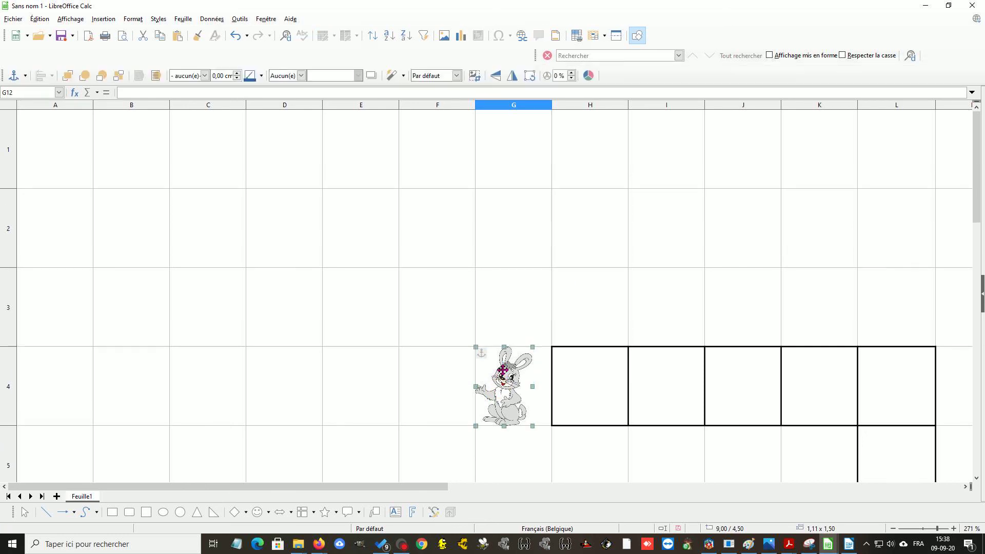
right_click(501, 369)
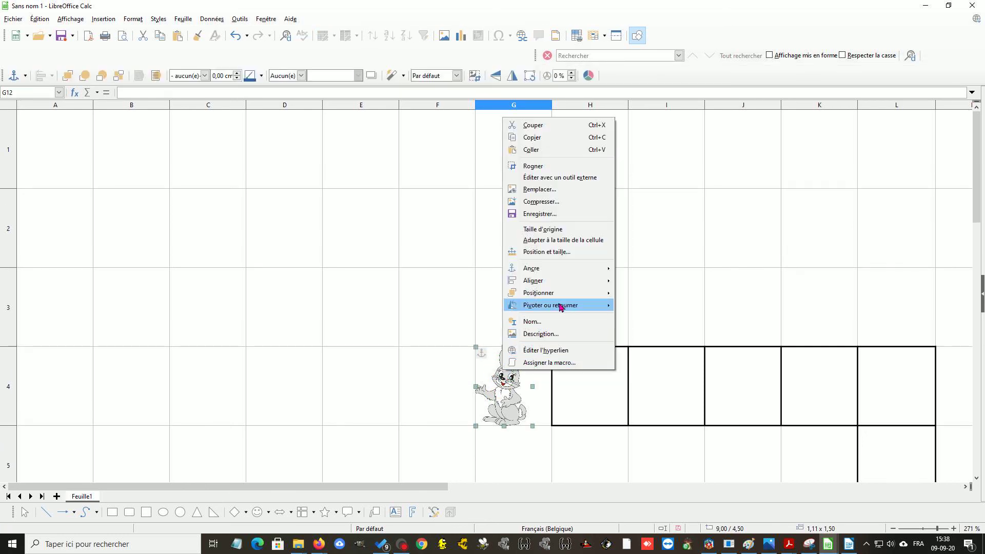
mouse_move(600, 305)
left_click(647, 322)
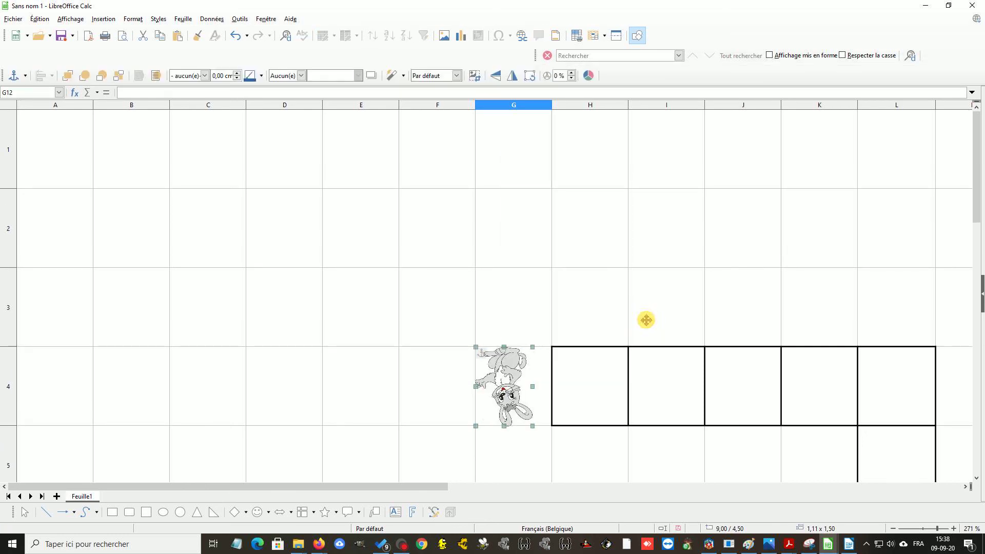
Reselect the upside-down rabbit image in cell G4 and mirror it with "Retourner horizontalement"
right_click(491, 392)
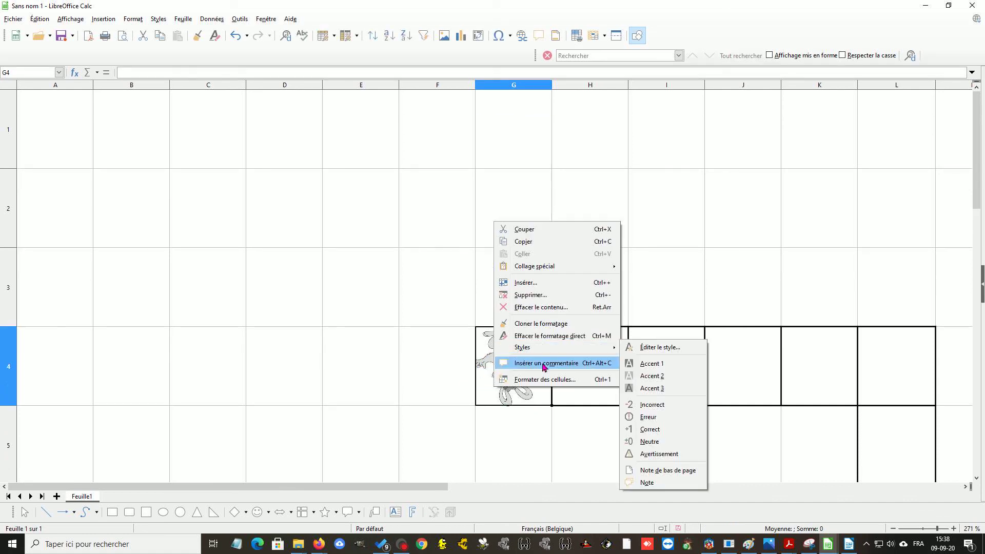
left_click(492, 378)
left_click(507, 358)
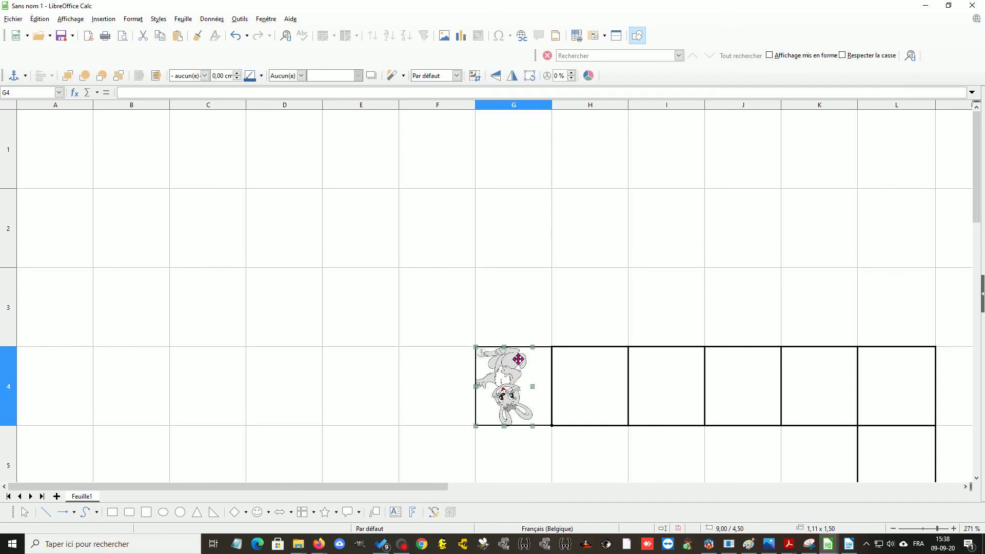
right_click(508, 379)
mouse_move(523, 315)
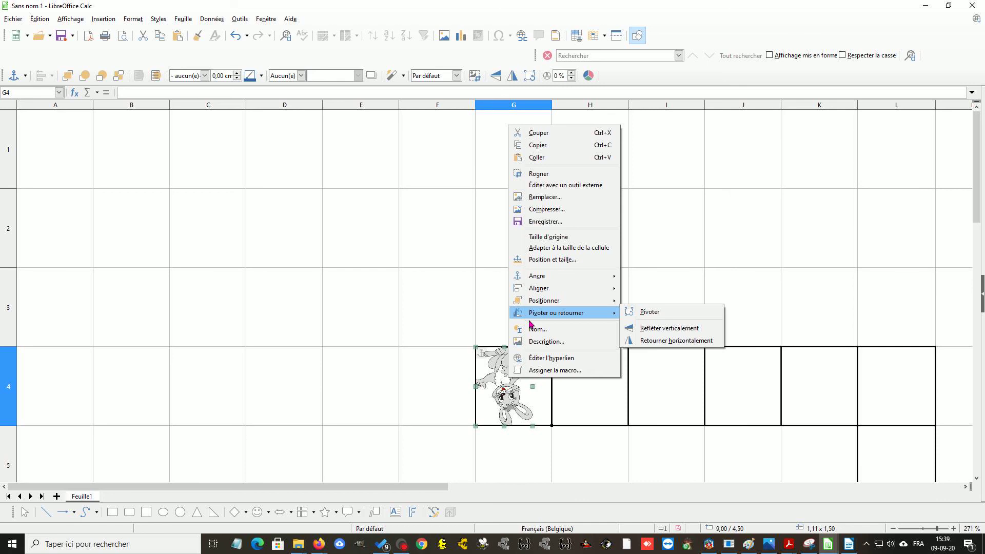
left_click(648, 340)
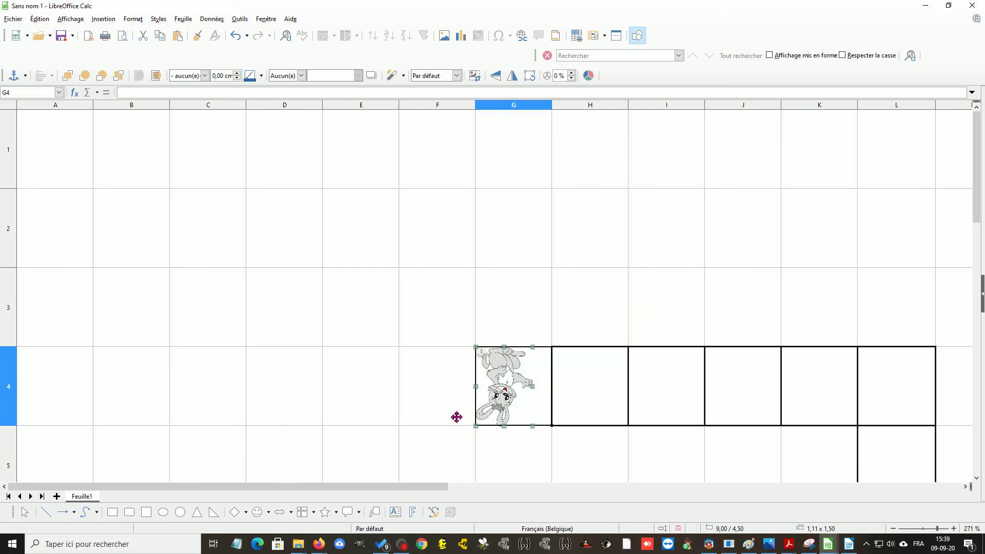
Turn the rabbit image upright again with "Refléter verticalement", and deselect it by selecting cell E4
right_click(509, 392)
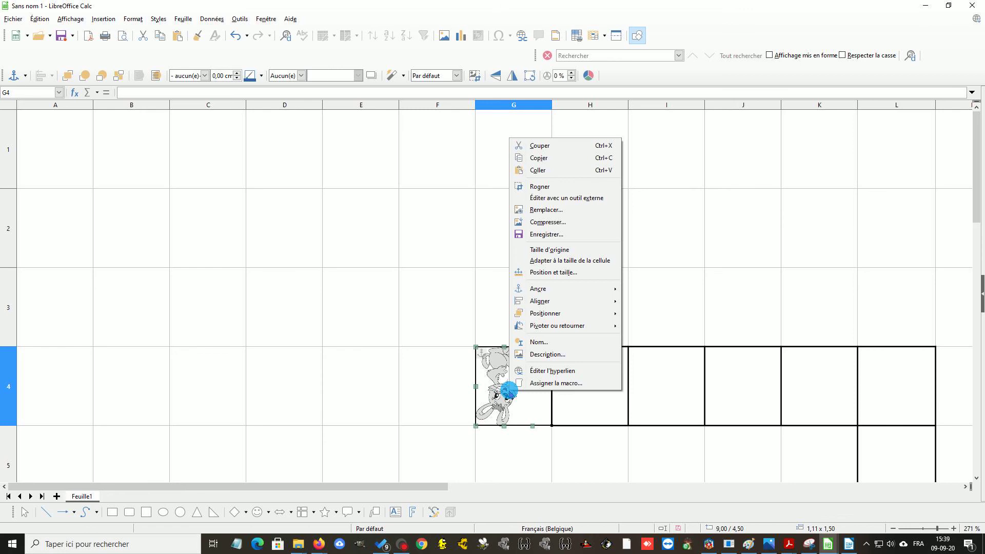
mouse_move(533, 330)
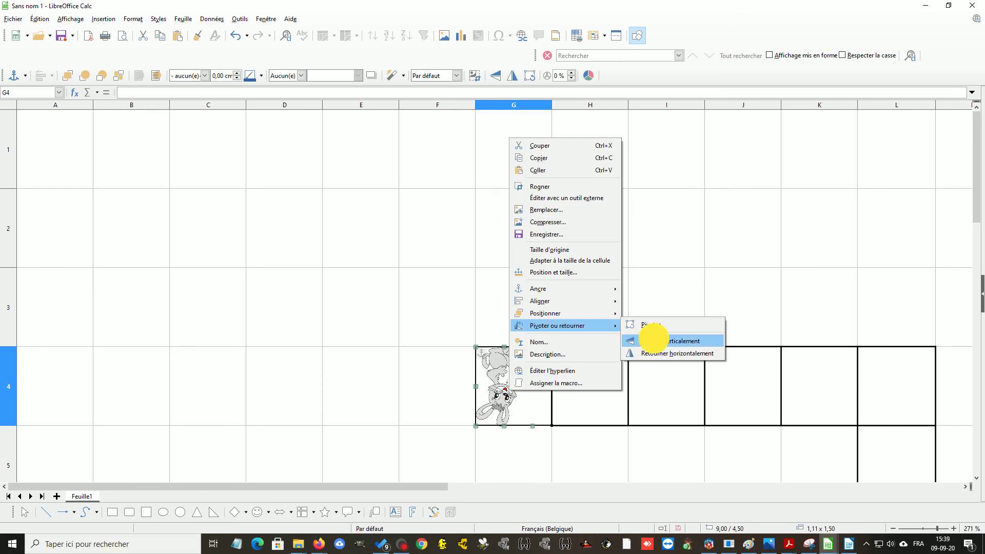
left_click(645, 341)
left_click(387, 389)
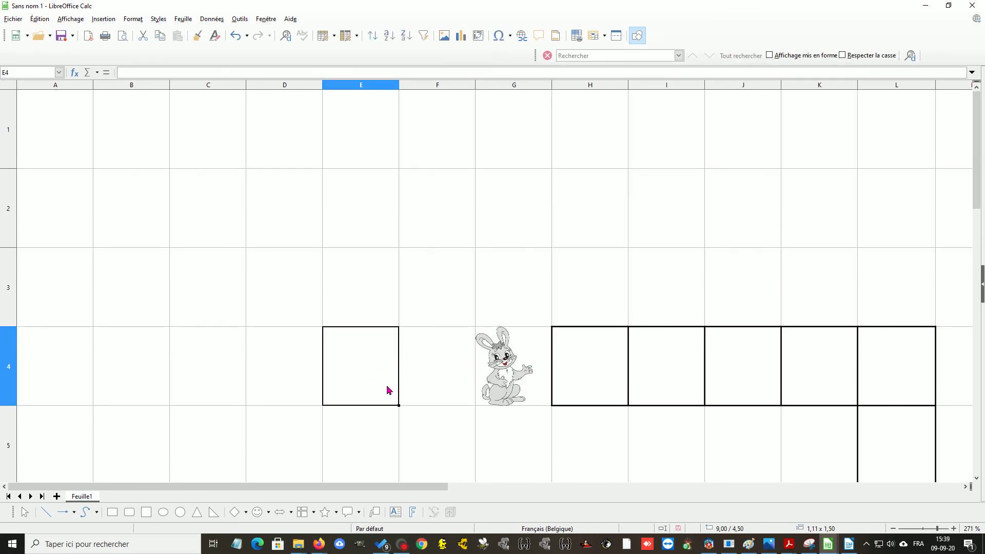
right_click(512, 380)
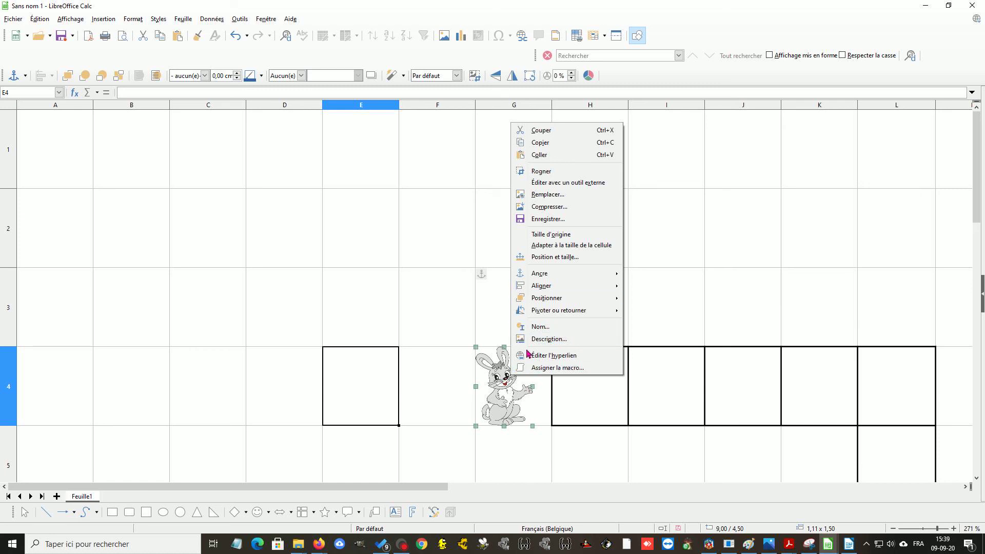
mouse_move(534, 290)
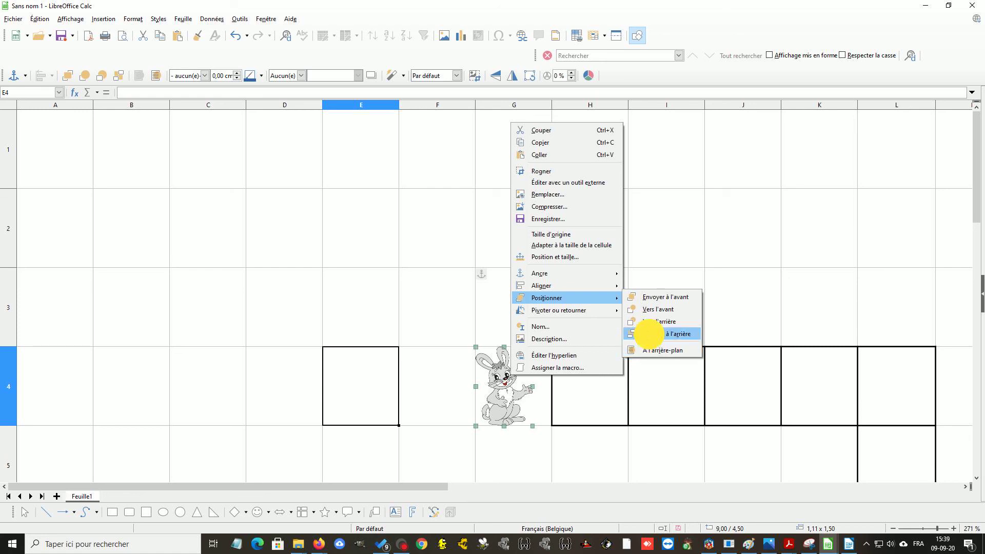
mouse_move(579, 312)
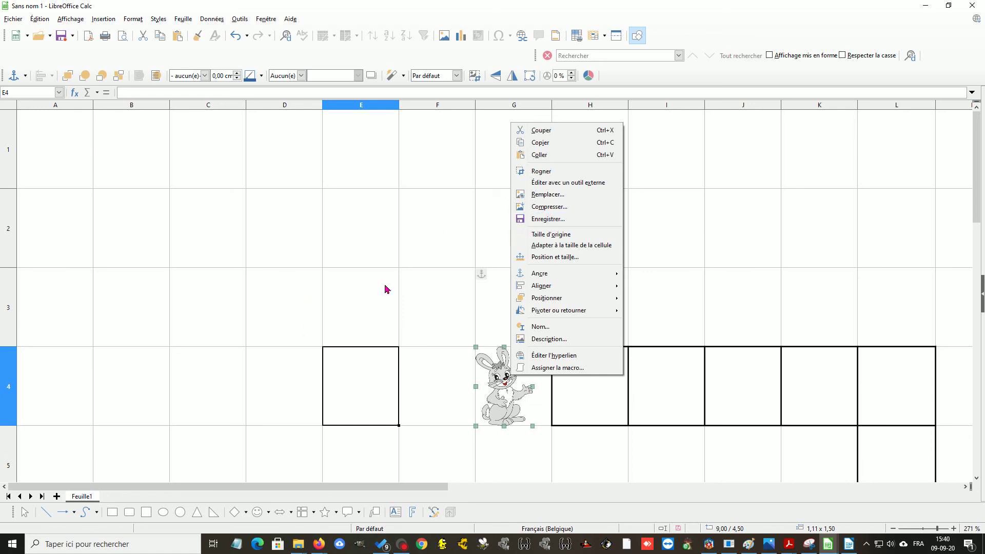
left_click(346, 288)
scroll(568, 424, "down", 2)
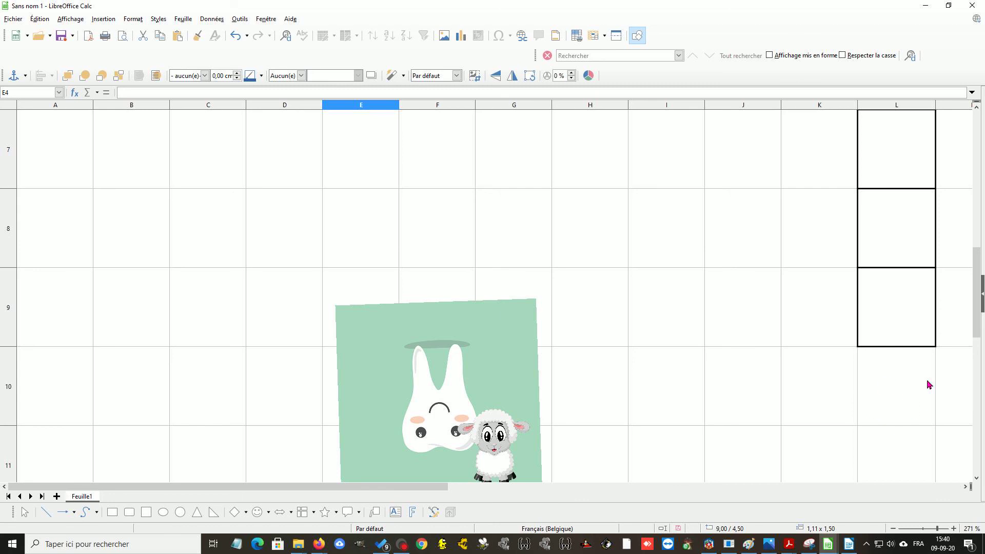
scroll(659, 303, "up", 2)
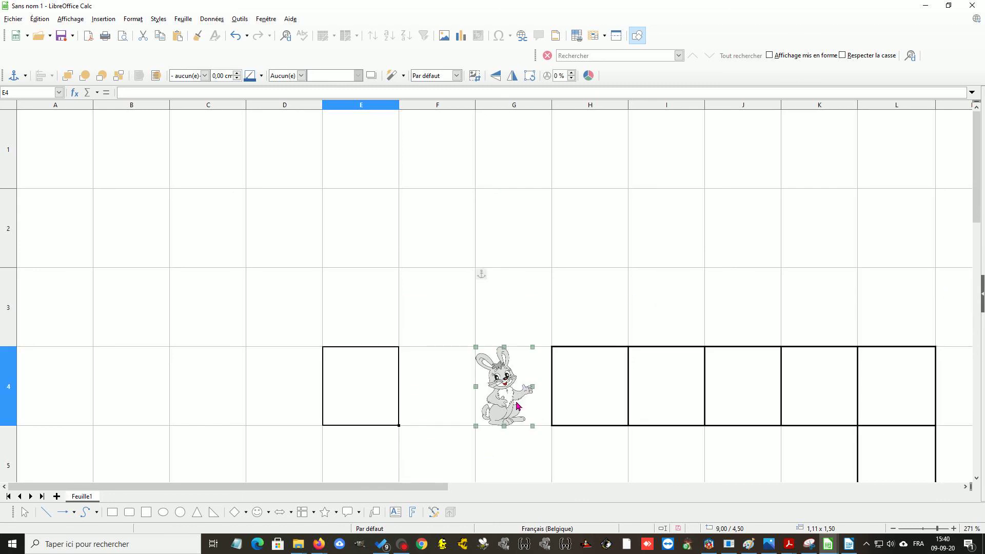